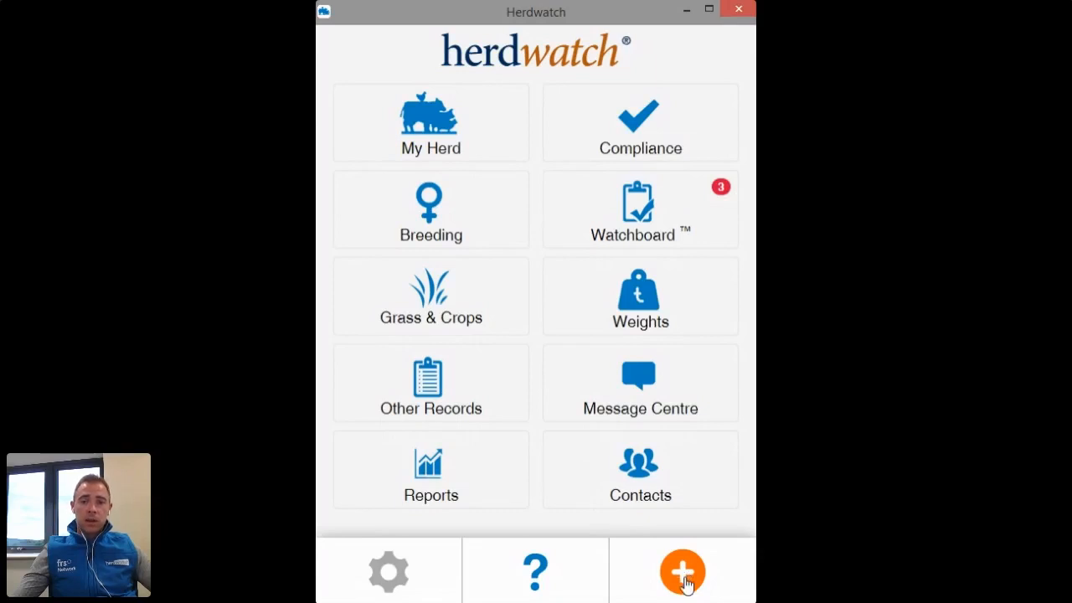
- Start adding a new calf to the herd and choose Female as its gender
left_click(683, 573)
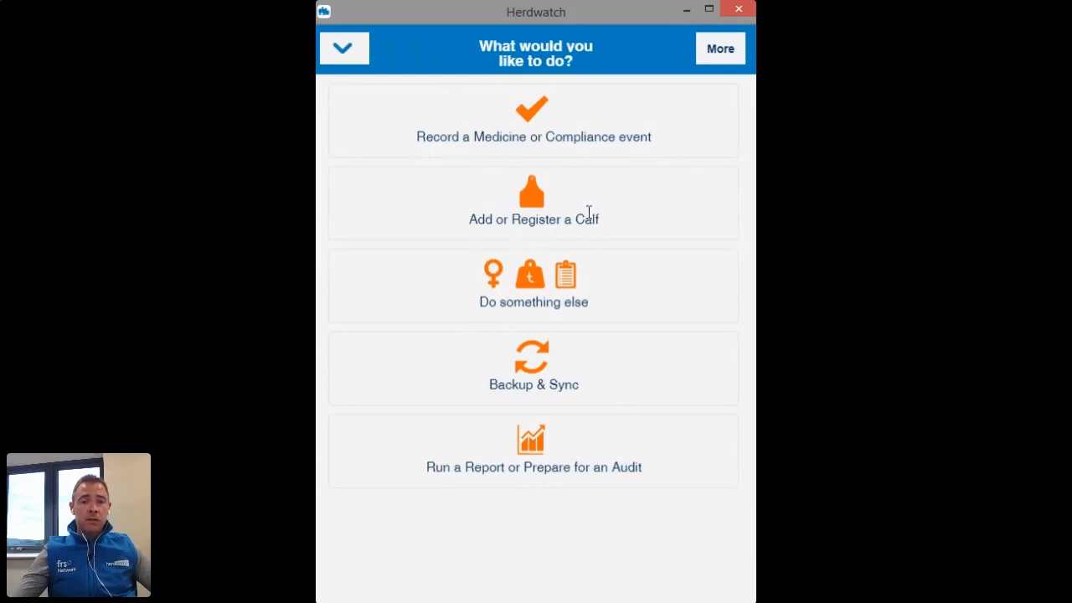
left_click(537, 204)
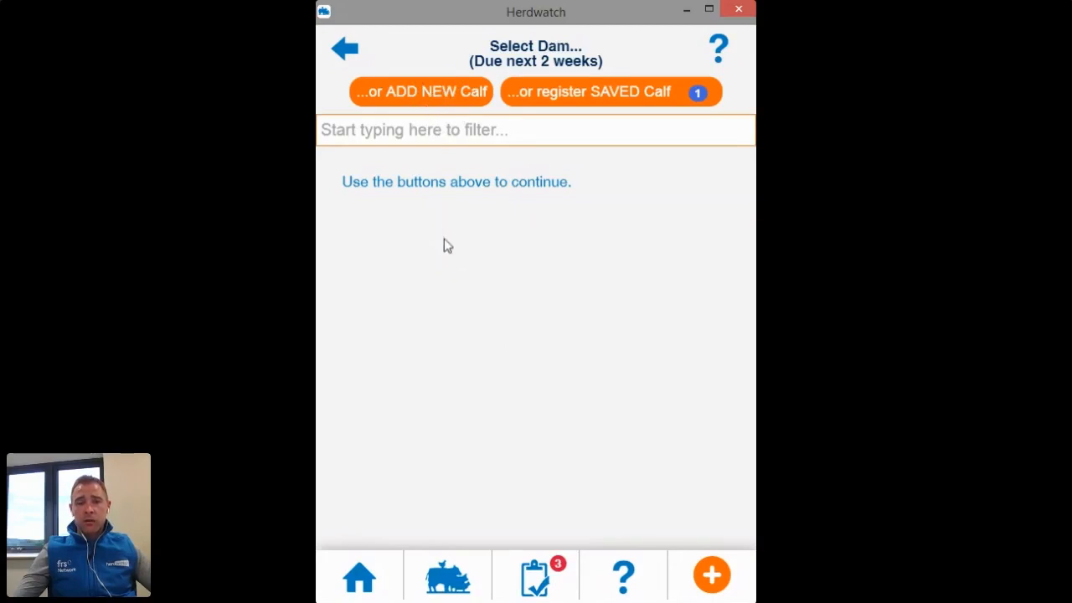
left_click(418, 107)
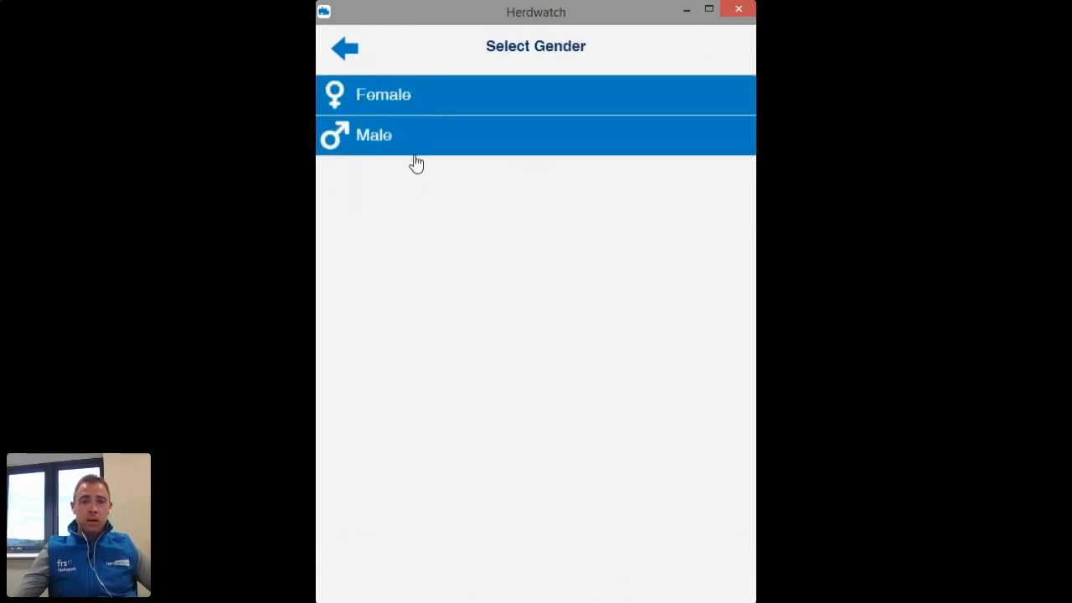
left_click(424, 101)
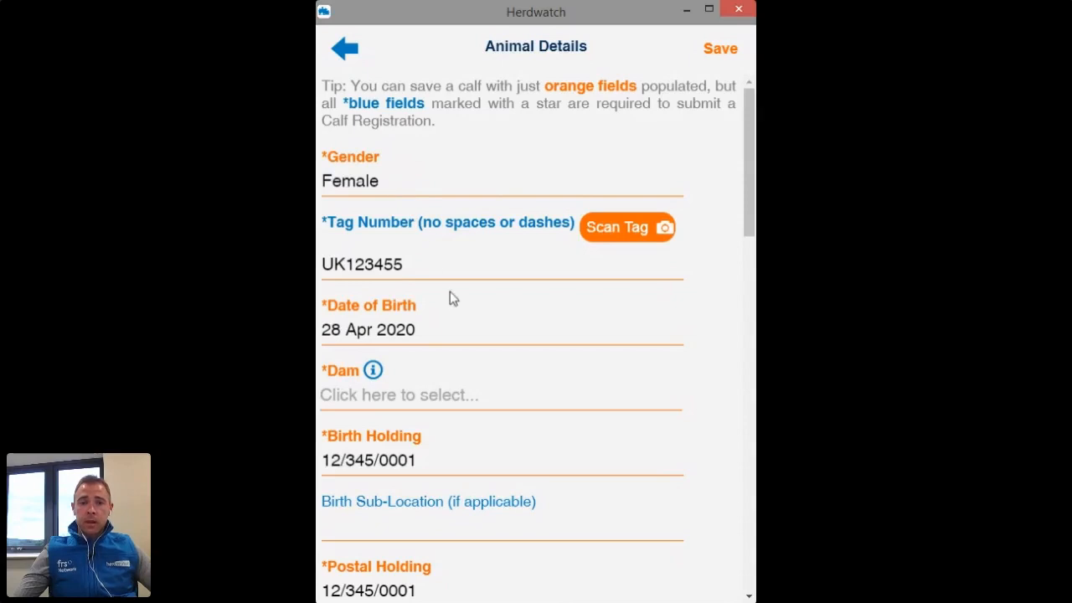
left_click(432, 270)
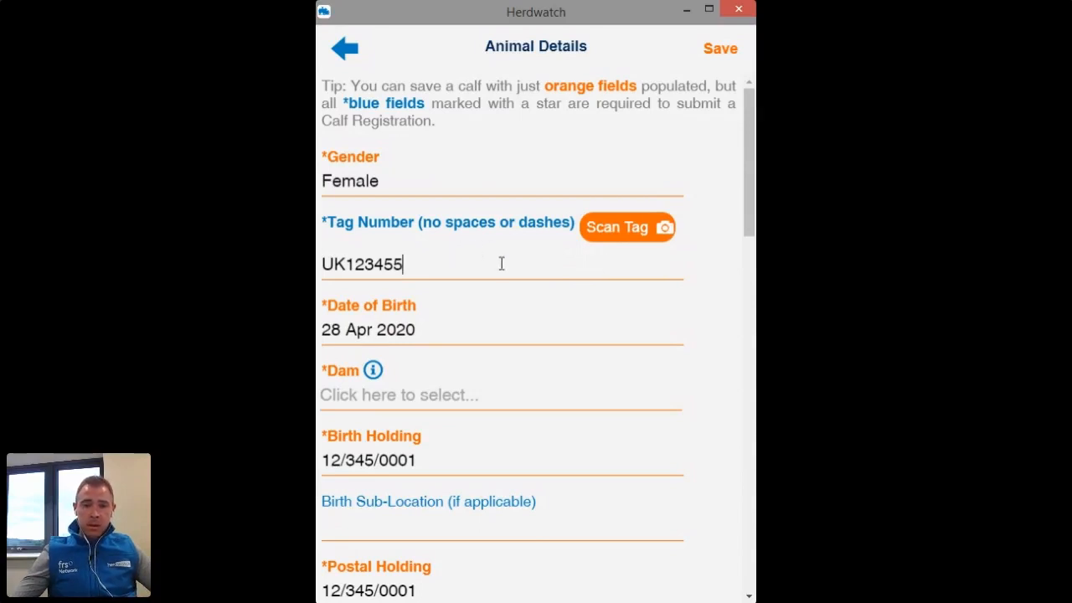
type("123456")
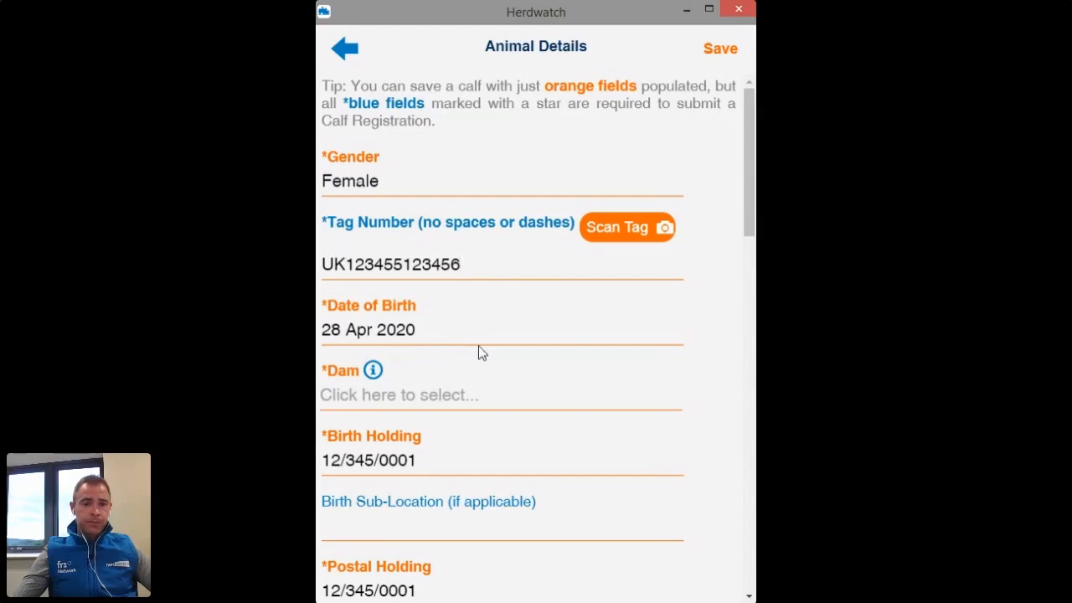
left_click(433, 332)
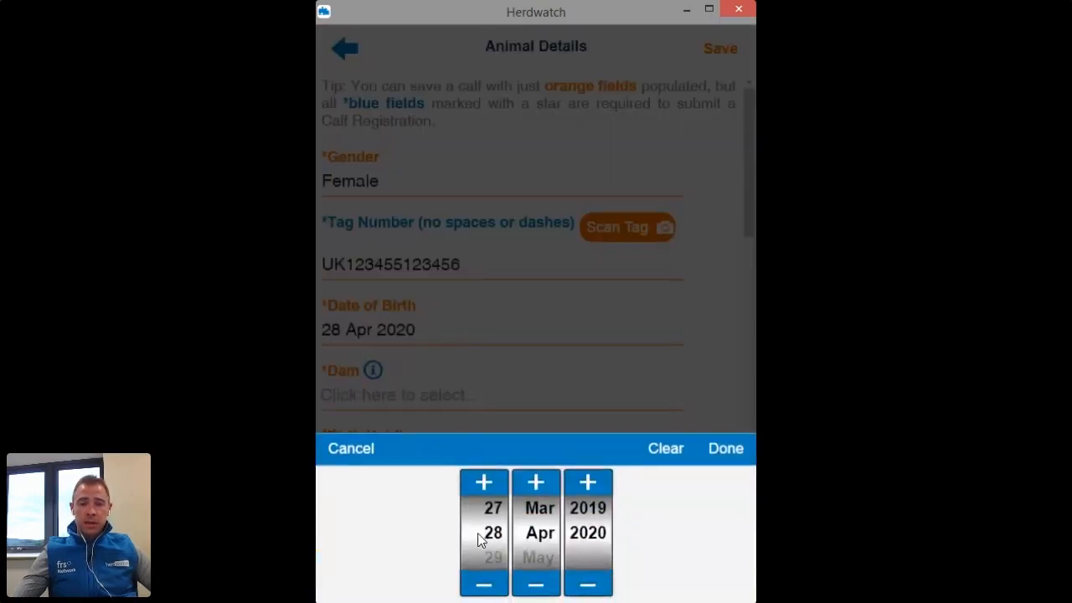
scroll(494, 540, "up", 3)
scroll(493, 546, "up", 5)
left_click(726, 450)
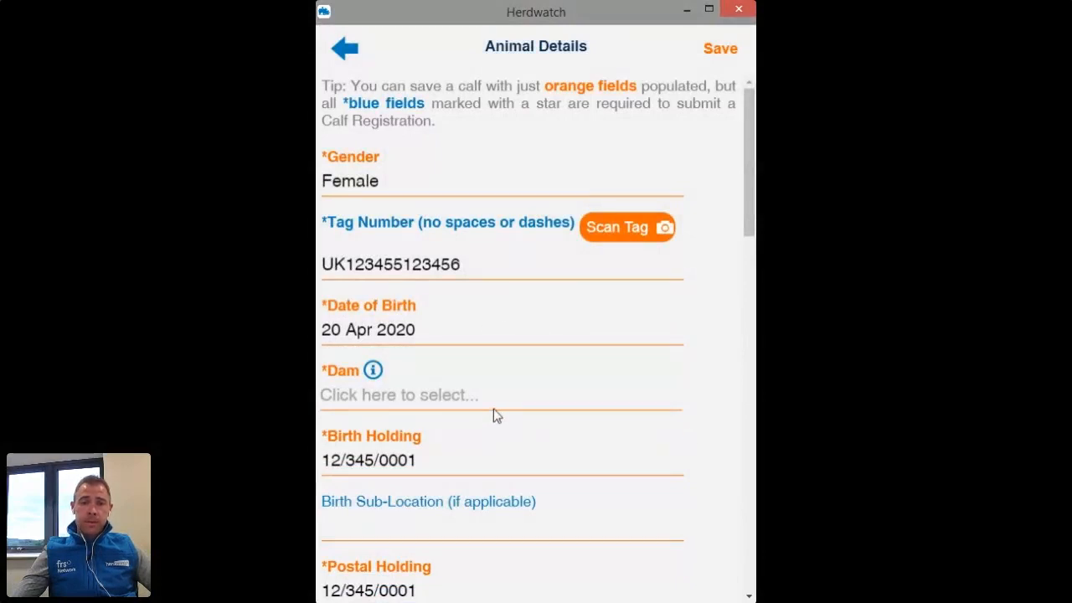
- Filter the dams by 00191 and select #700191 (SMX/F) as the calf's dam
scroll(464, 402, "down", 1)
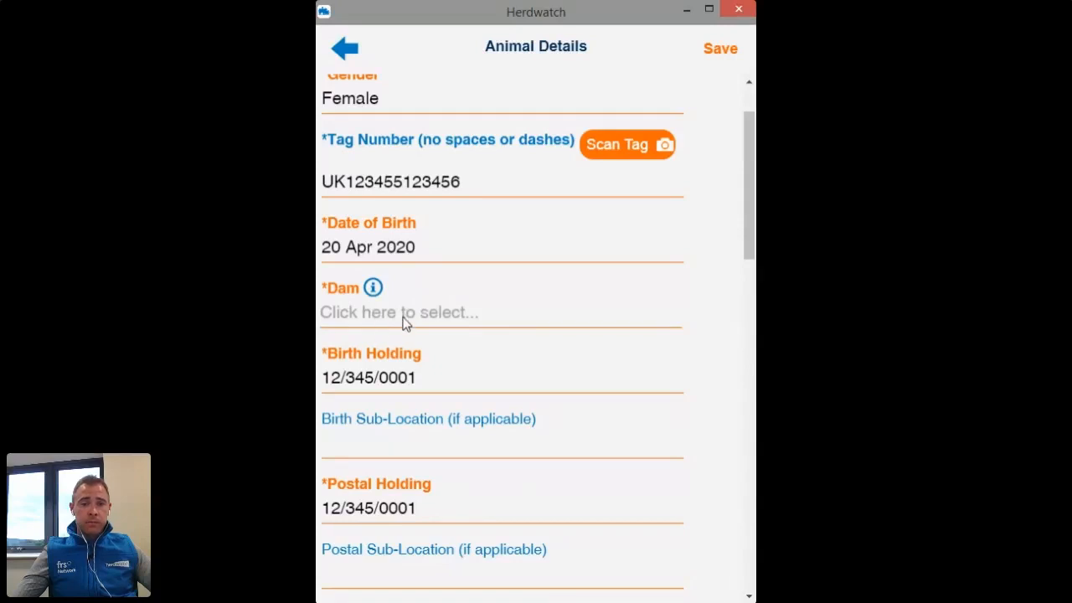
left_click(402, 318)
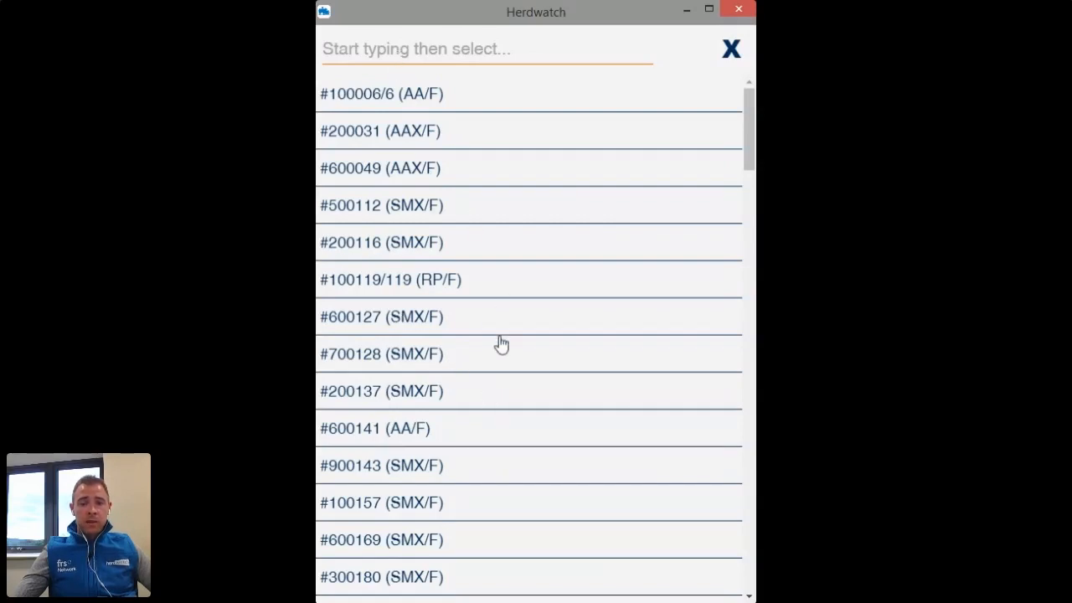
scroll(499, 340, "down", 5)
scroll(500, 341, "down", 3)
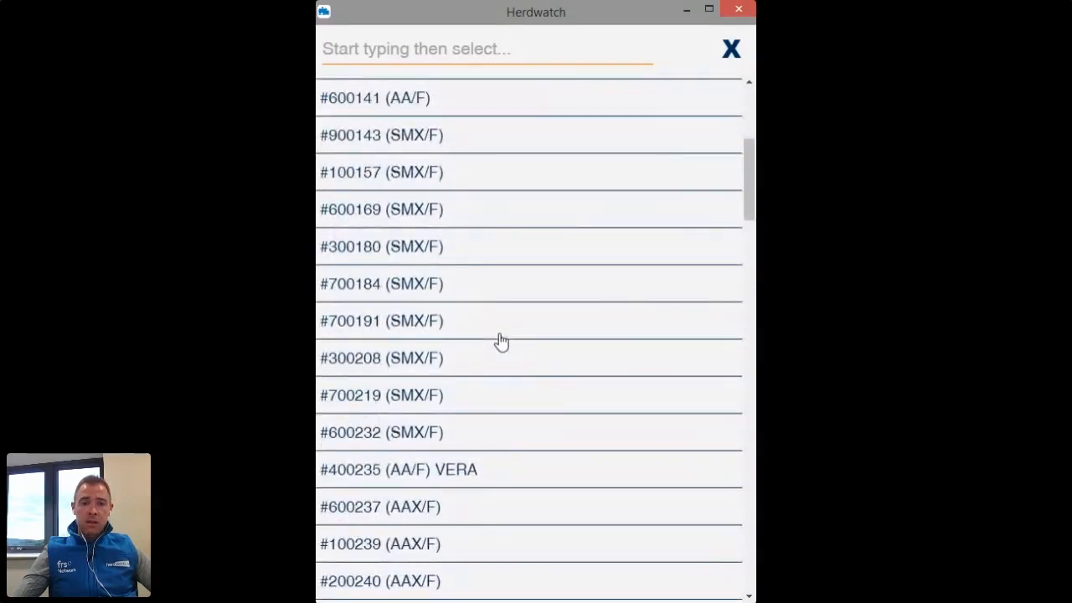
scroll(501, 341, "up", 7)
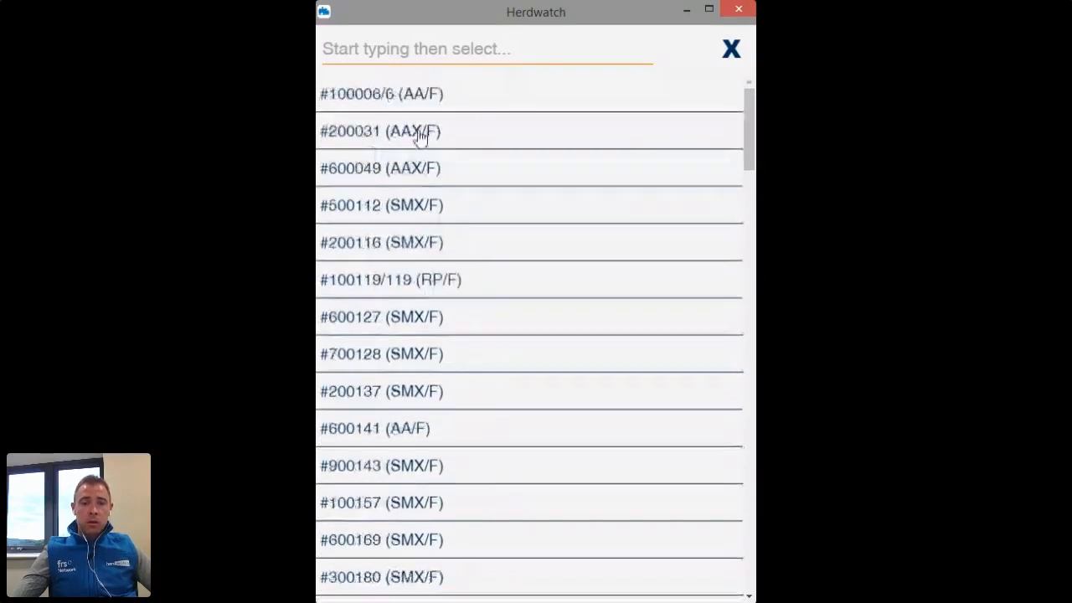
type("00191")
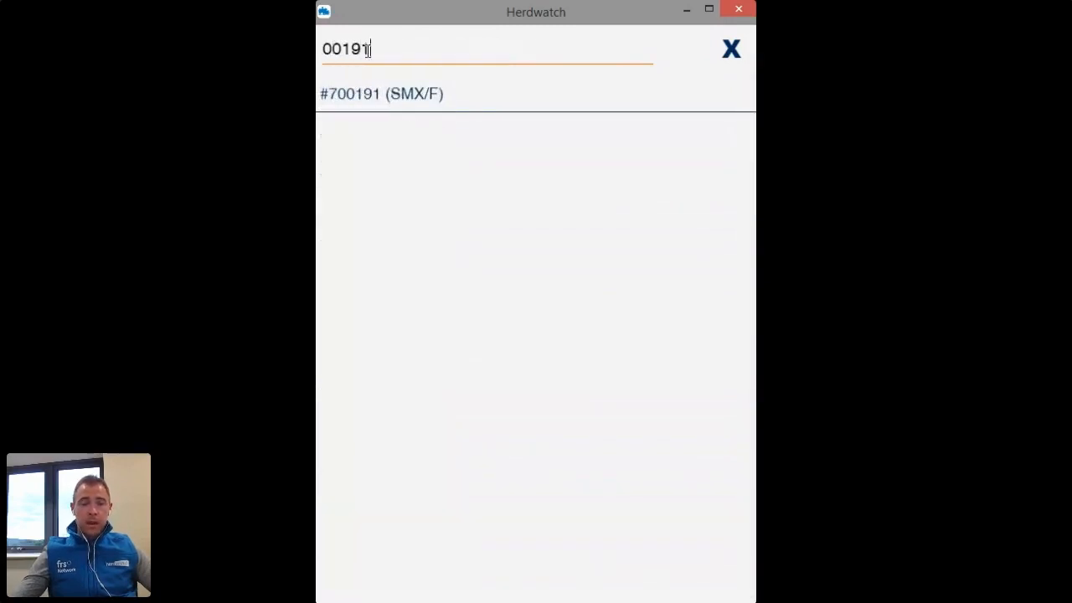
left_click(408, 109)
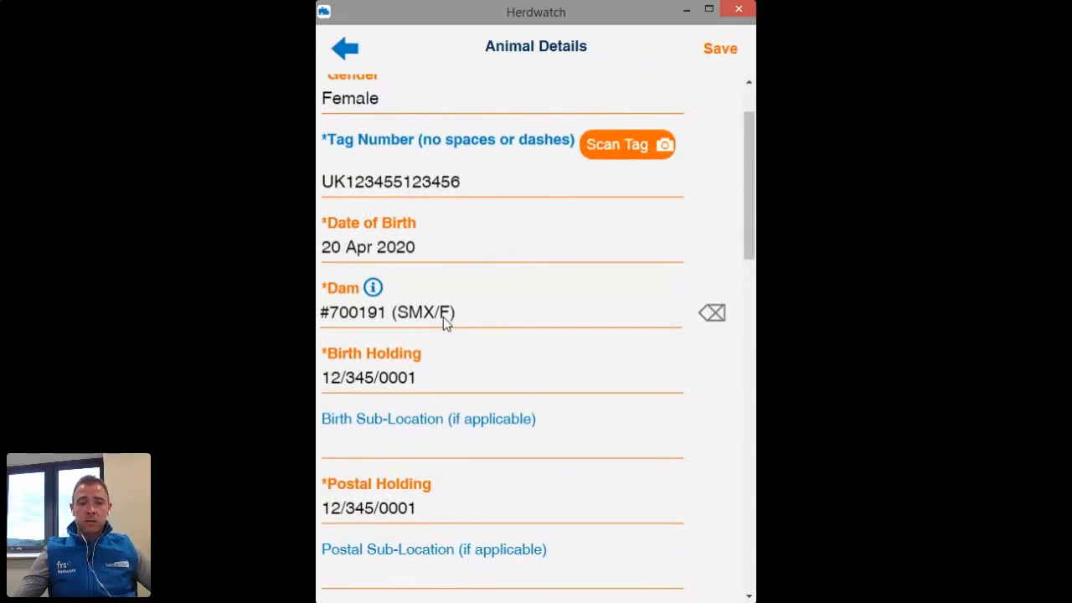
- Set the calf's AI/Stock Bull to #501259 (AA/M) JACK
scroll(446, 322, "down", 1)
scroll(447, 323, "down", 2)
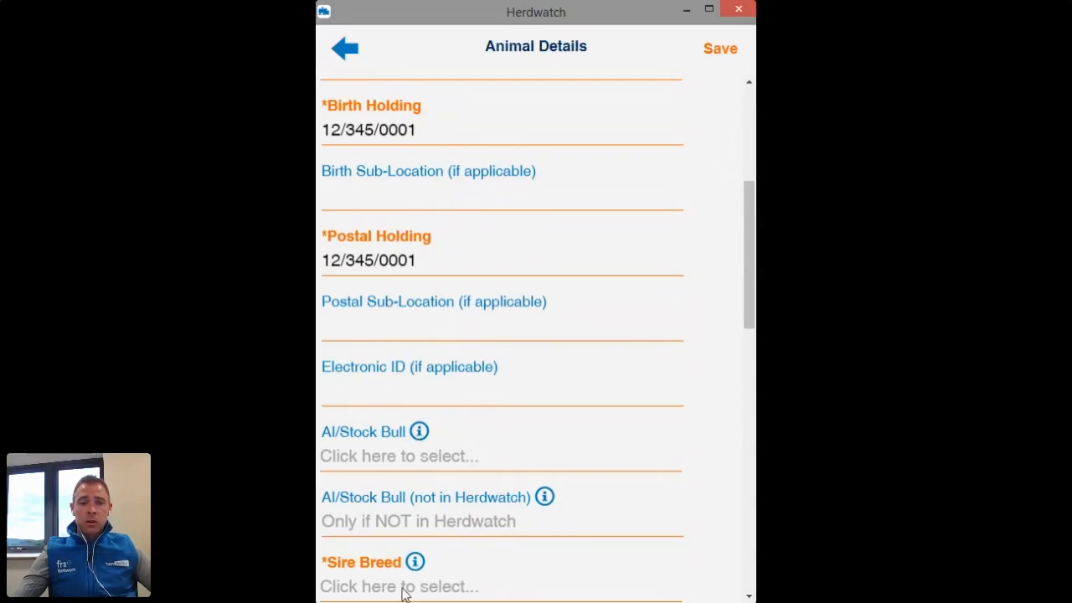
scroll(385, 585, "down", 2)
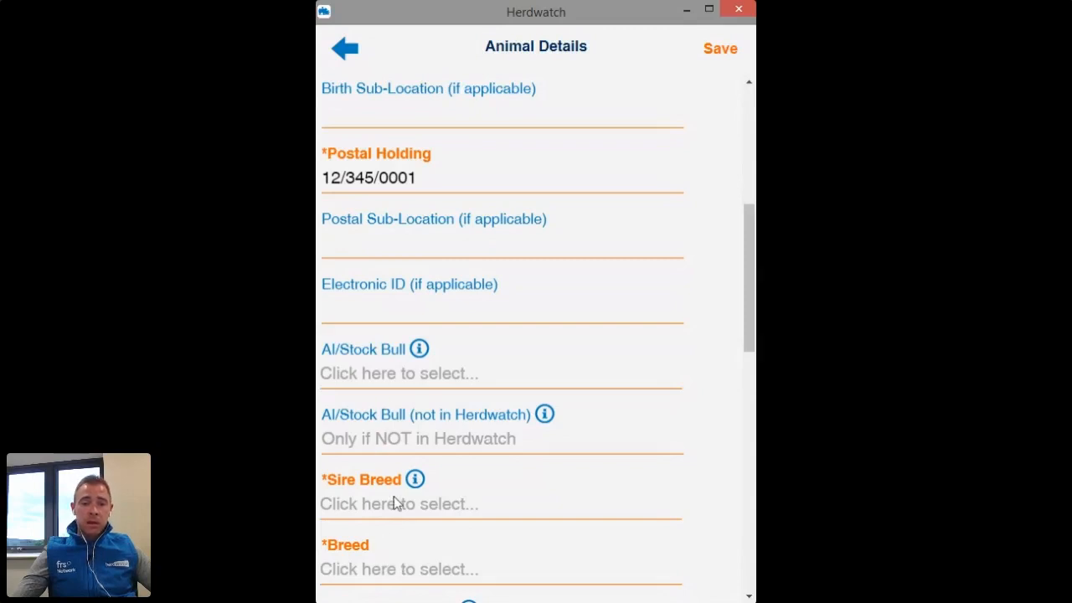
left_click(376, 377)
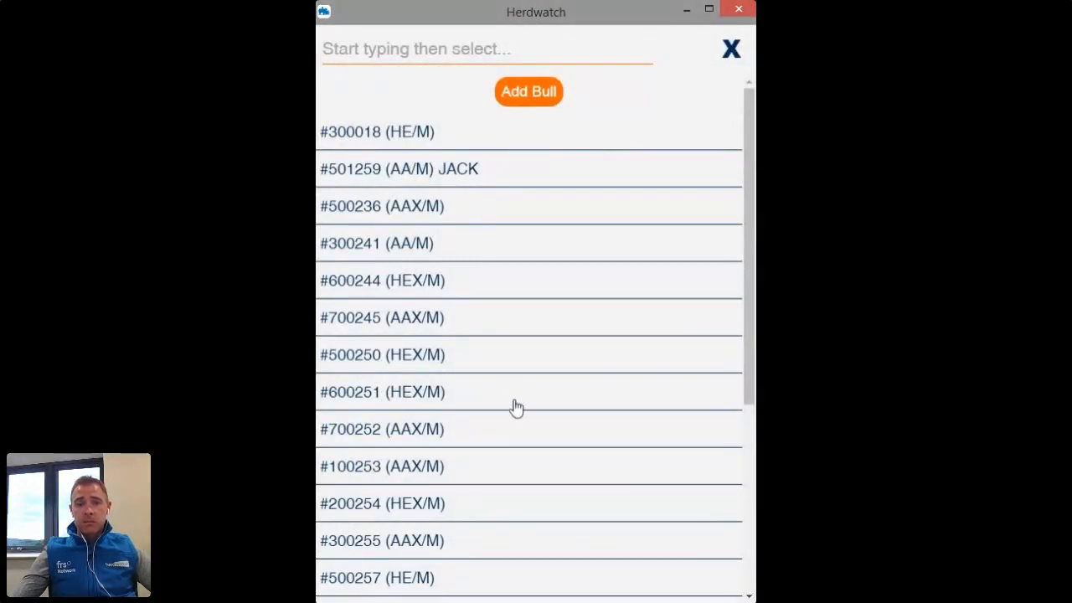
left_click(476, 179)
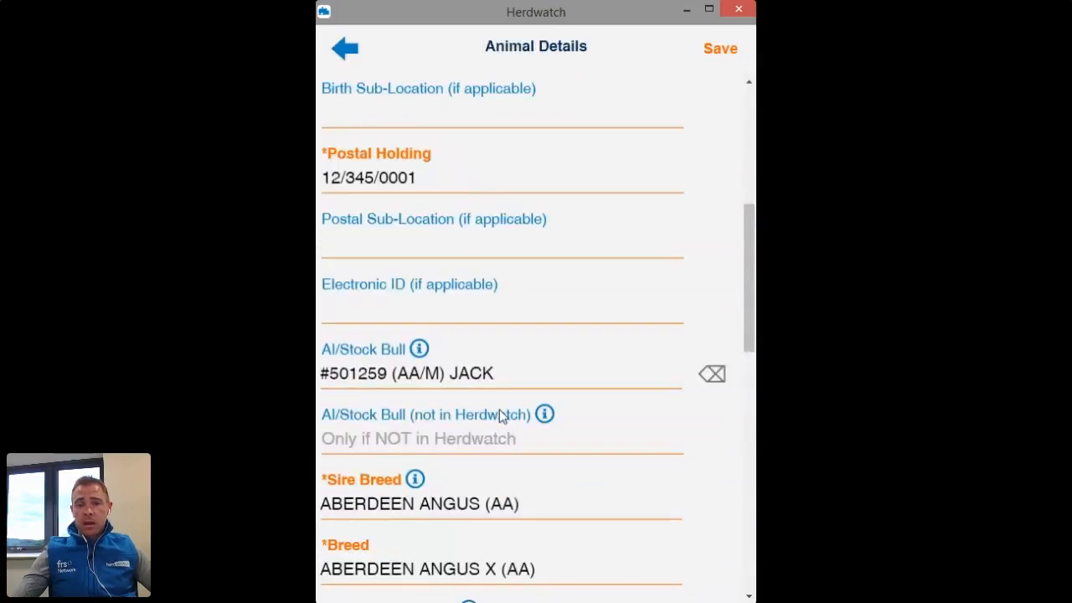
- Save the calf's details without sending its registration now
scroll(498, 418, "down", 1)
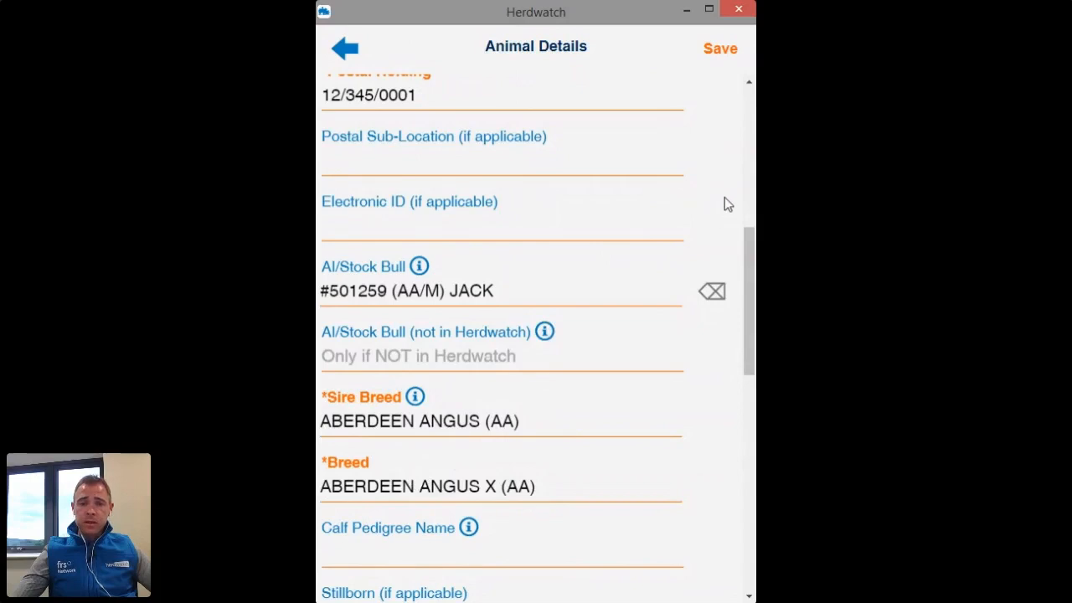
scroll(723, 201, "up", 1)
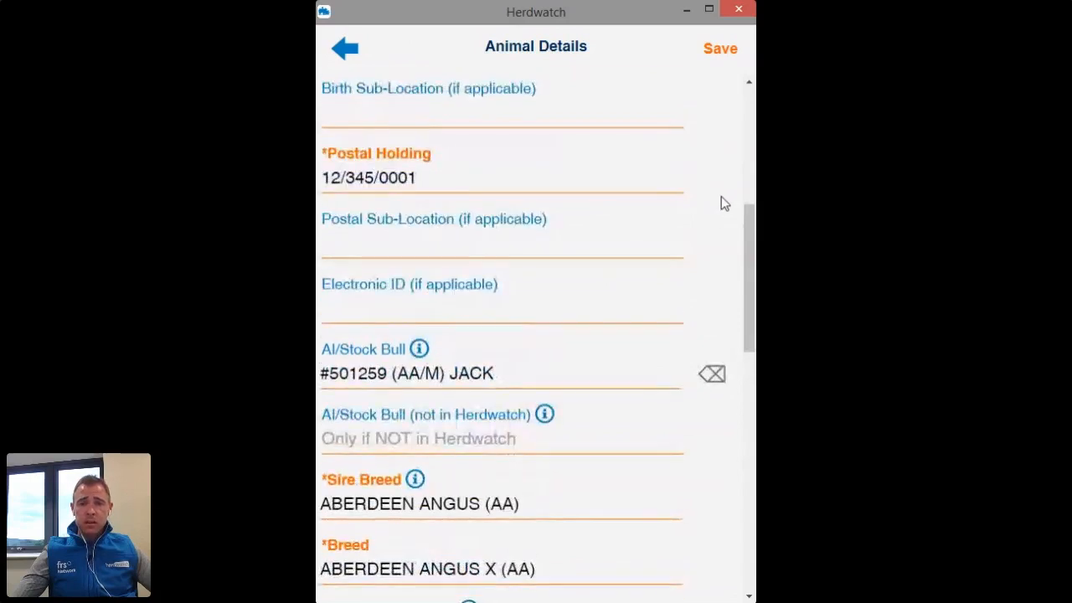
left_click(720, 50)
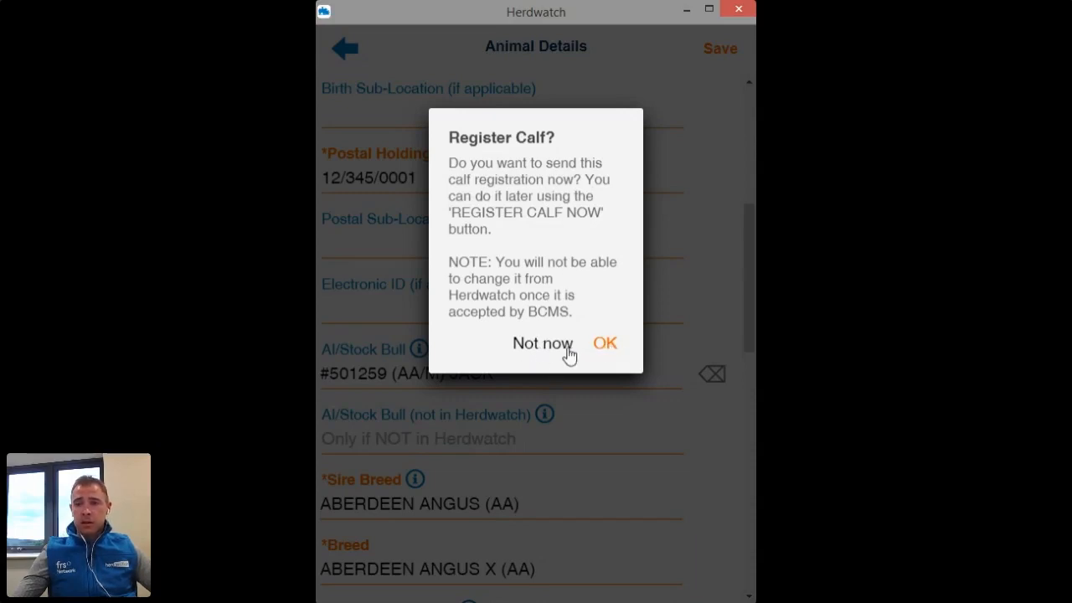
left_click(538, 348)
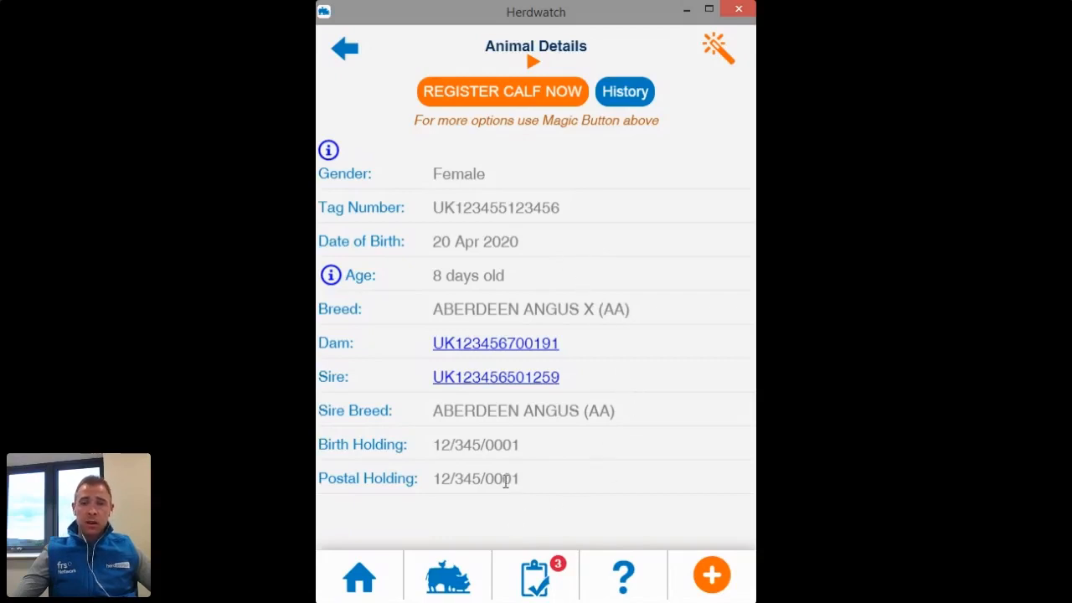
- Return to the home screen and start a new Movement ON registration under compliance events
left_click(359, 586)
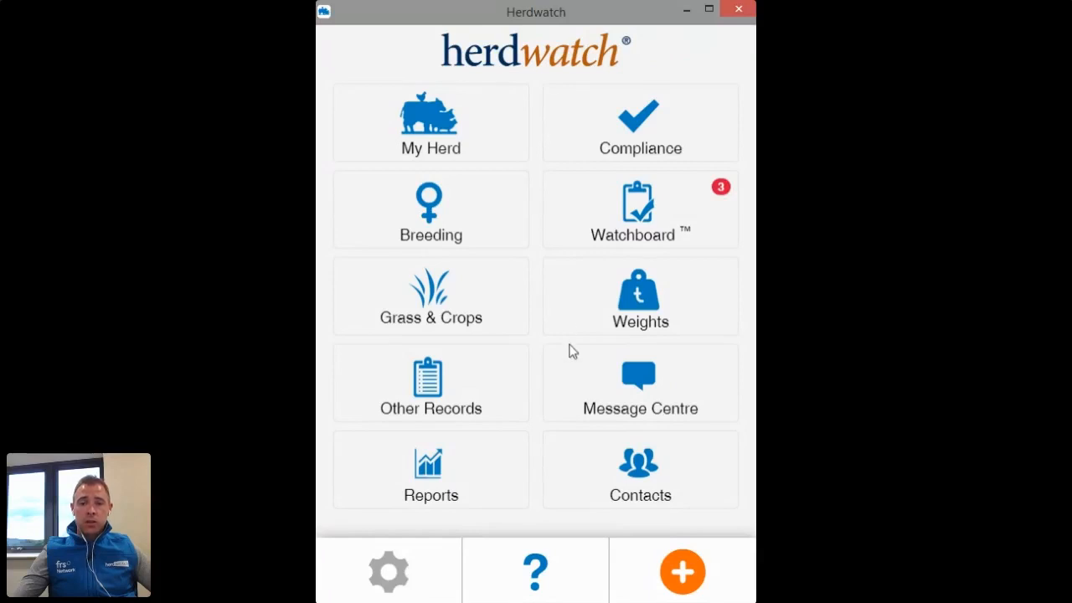
left_click(680, 577)
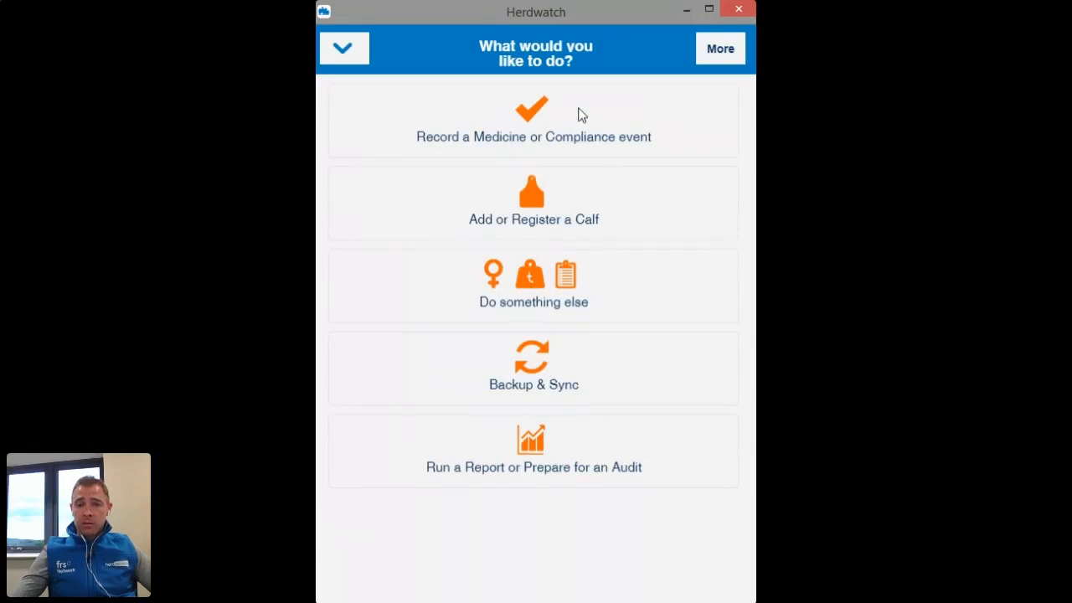
left_click(510, 118)
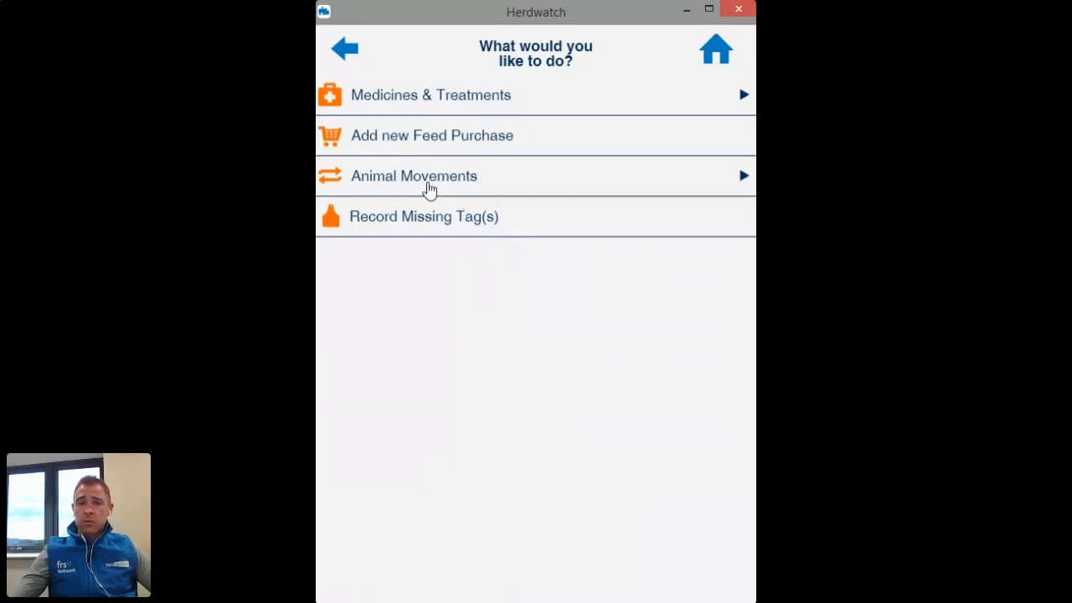
left_click(429, 189)
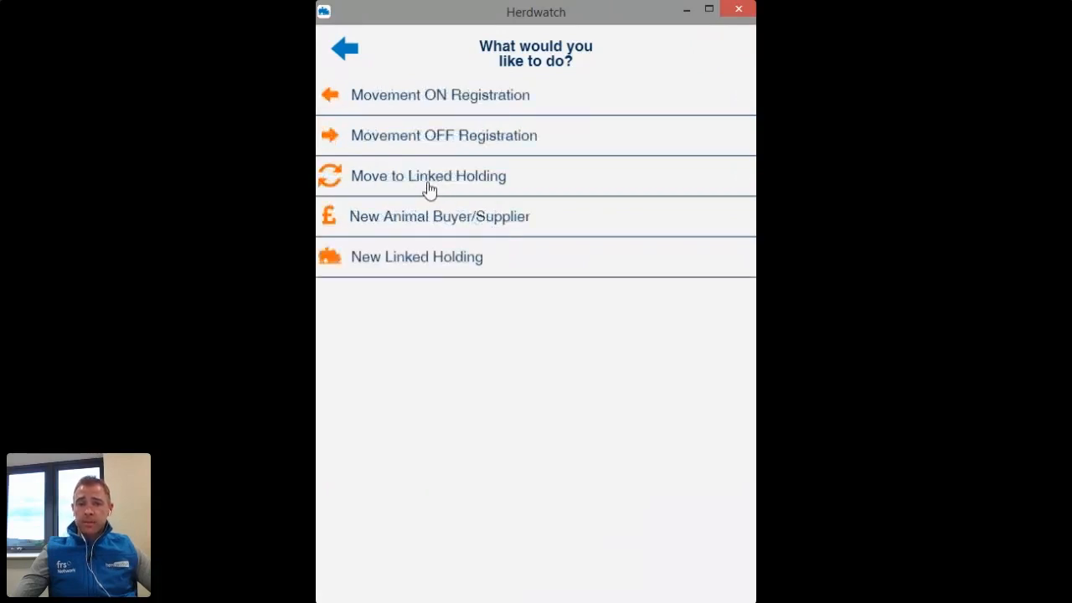
left_click(430, 96)
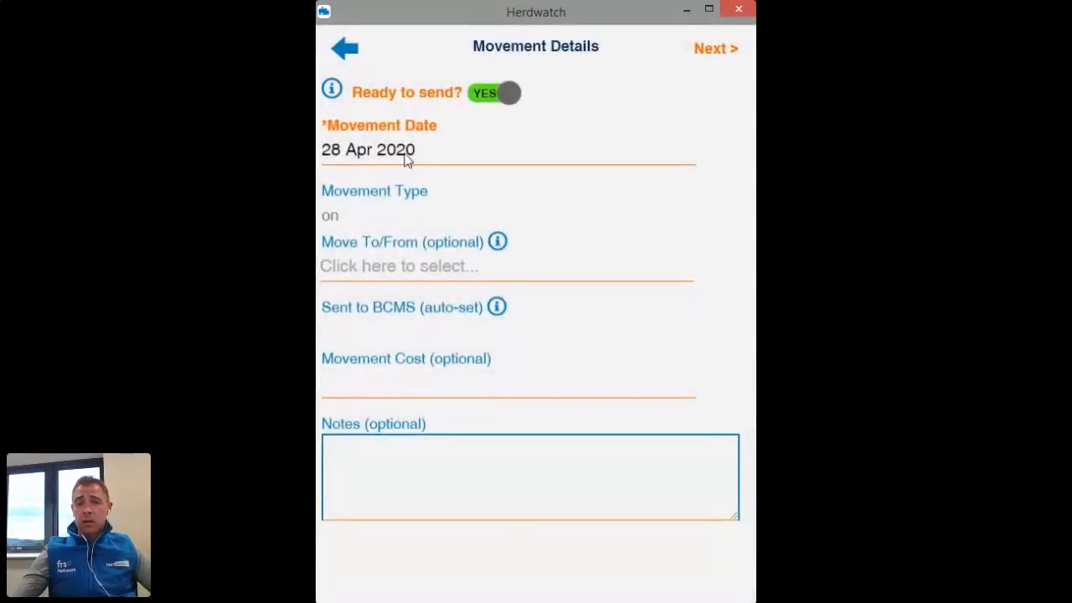
- Choose the existing buyer contact as the movement's Move To/From party and proceed to the animal selection
left_click(385, 265)
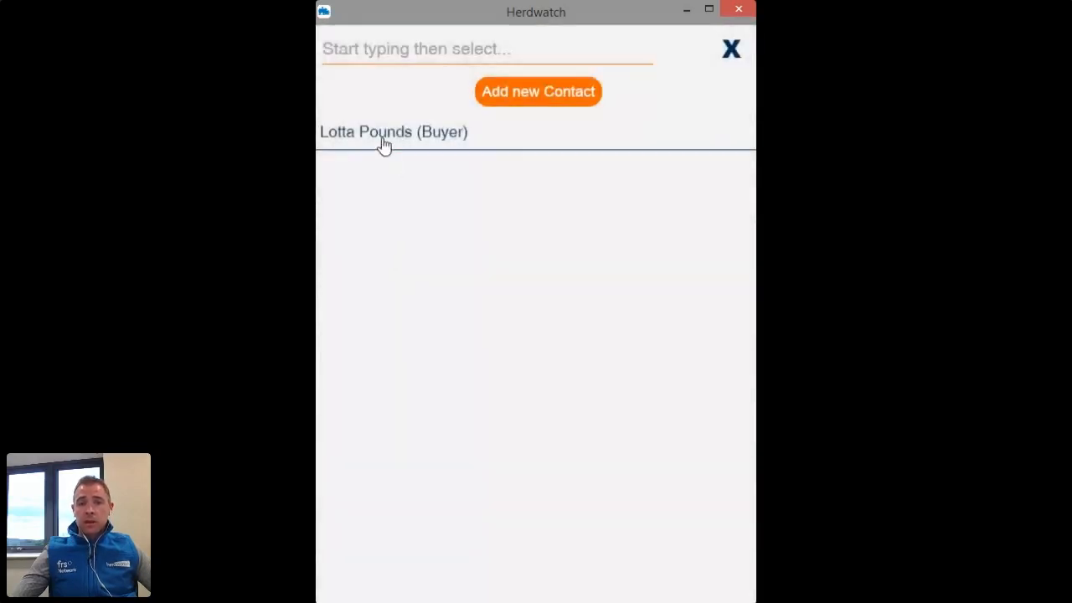
left_click(385, 143)
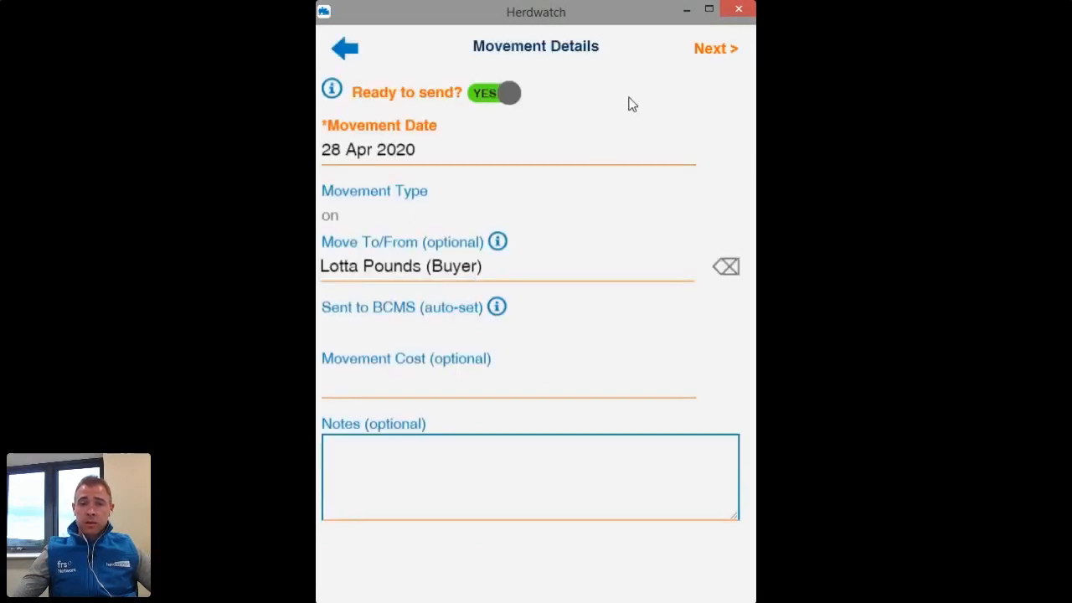
left_click(708, 51)
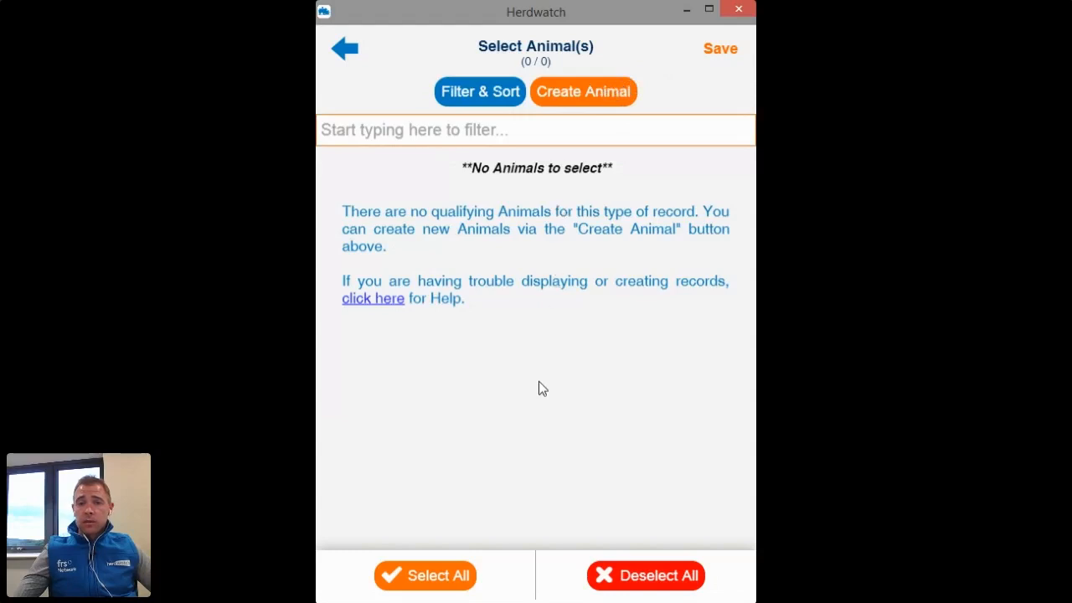
left_click(586, 92)
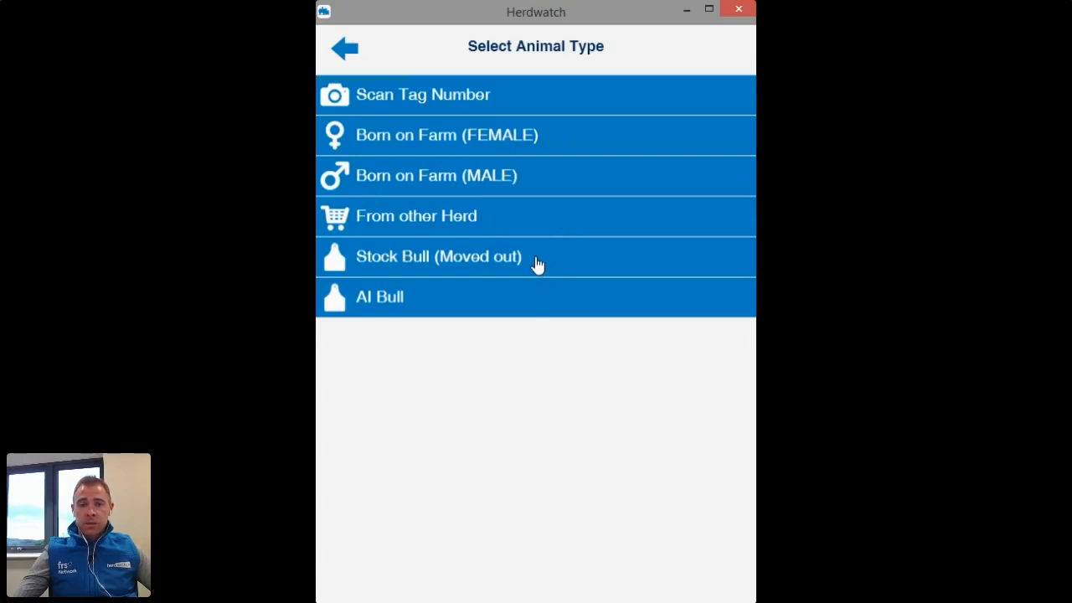
left_click(492, 224)
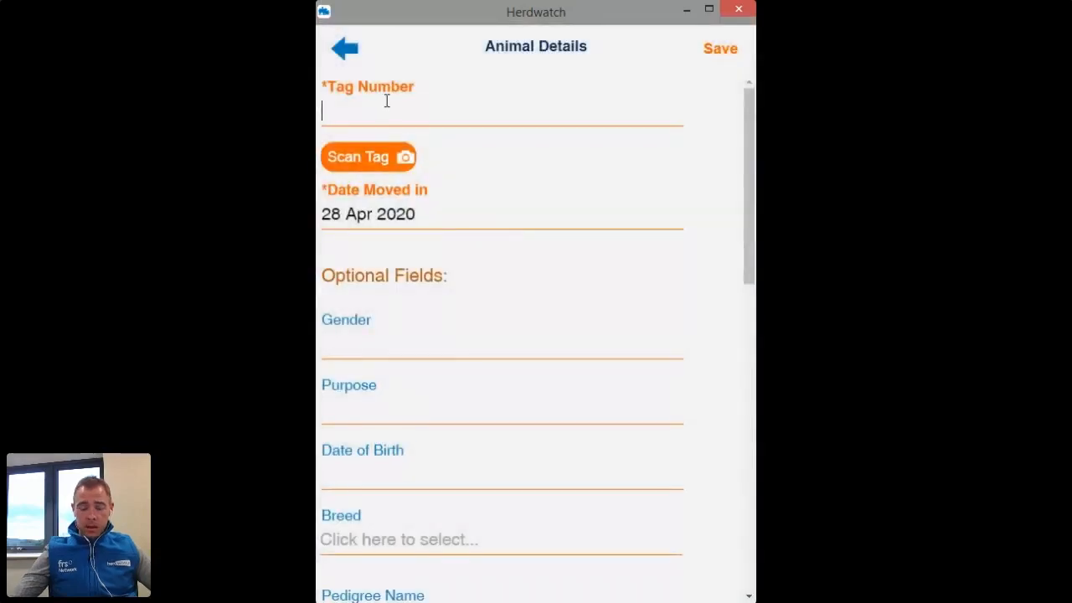
type("UK")
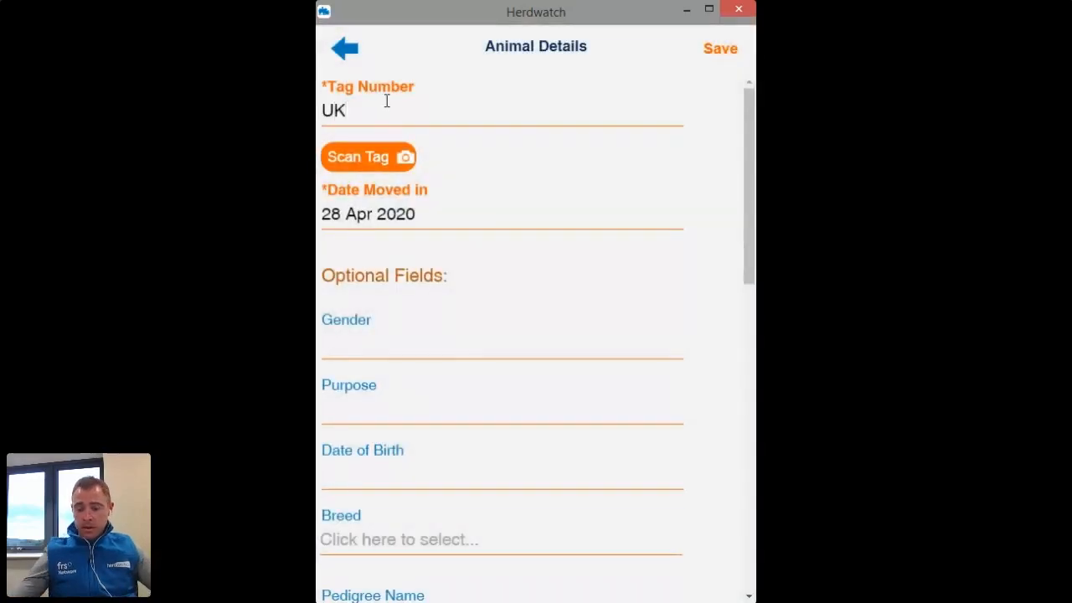
type("123")
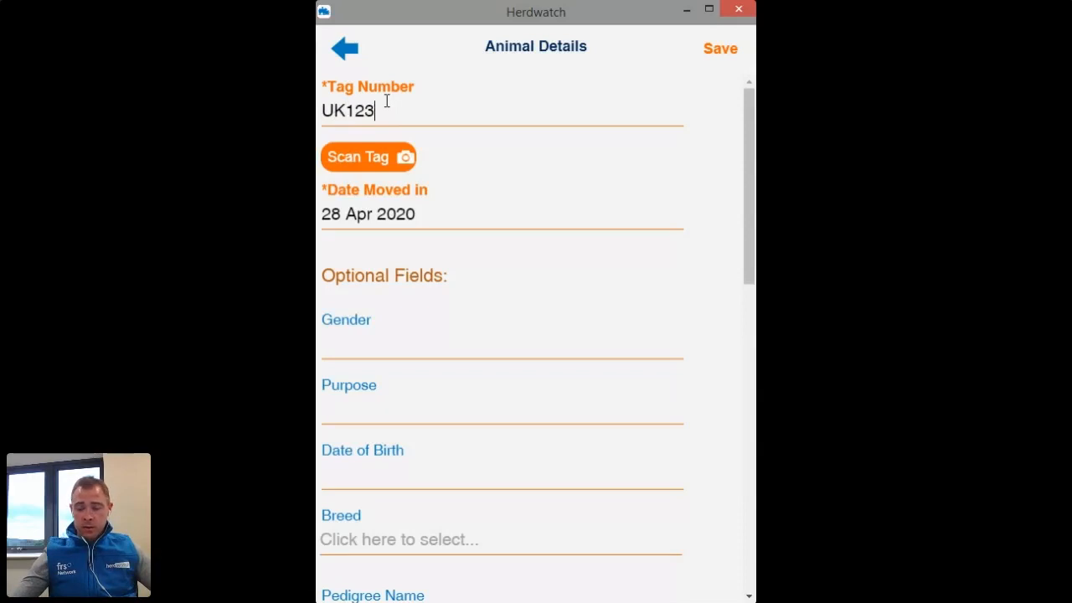
type("456698777")
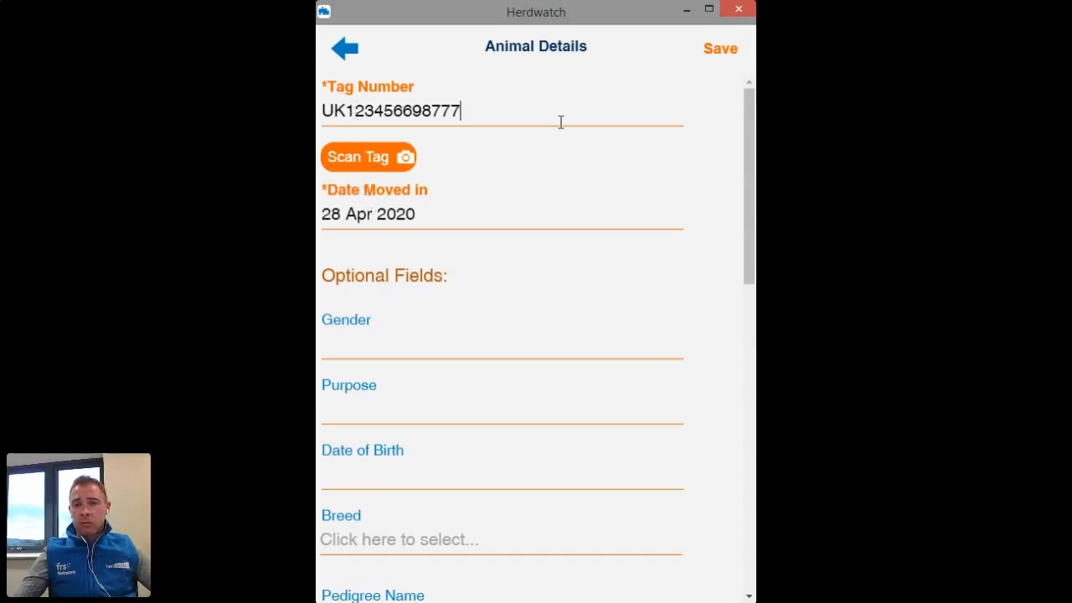
- Save the new animal without creating another one, and save the Movement ON registration with it selected
left_click(712, 52)
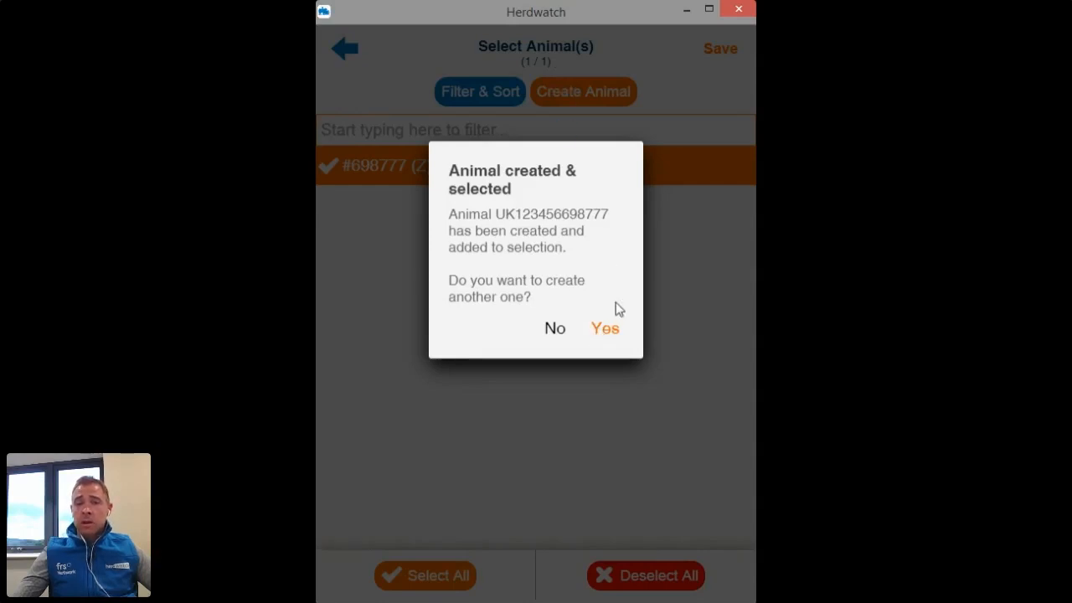
left_click(557, 329)
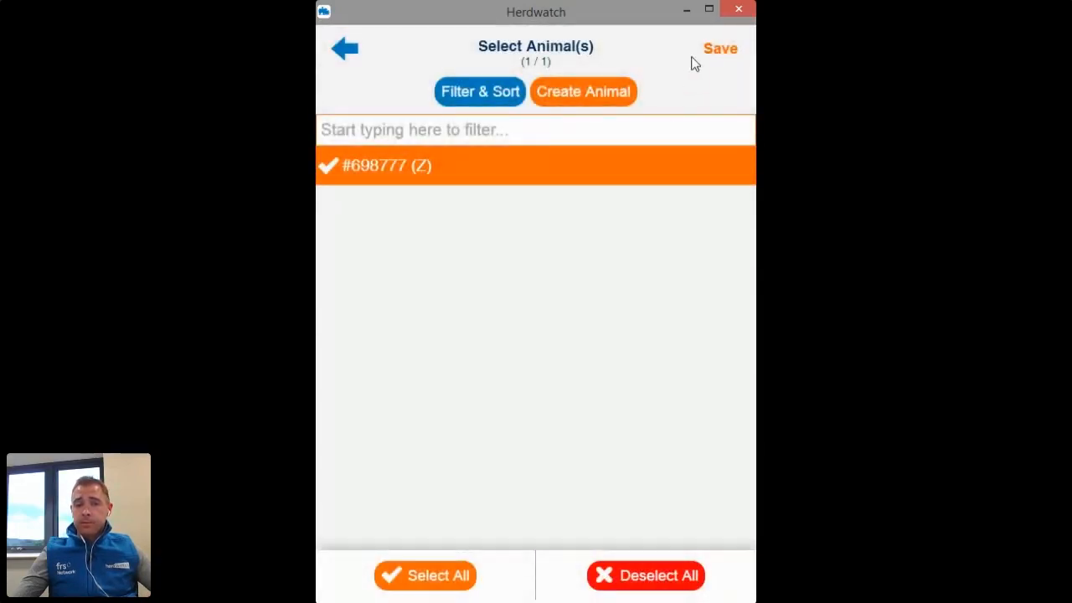
left_click(720, 50)
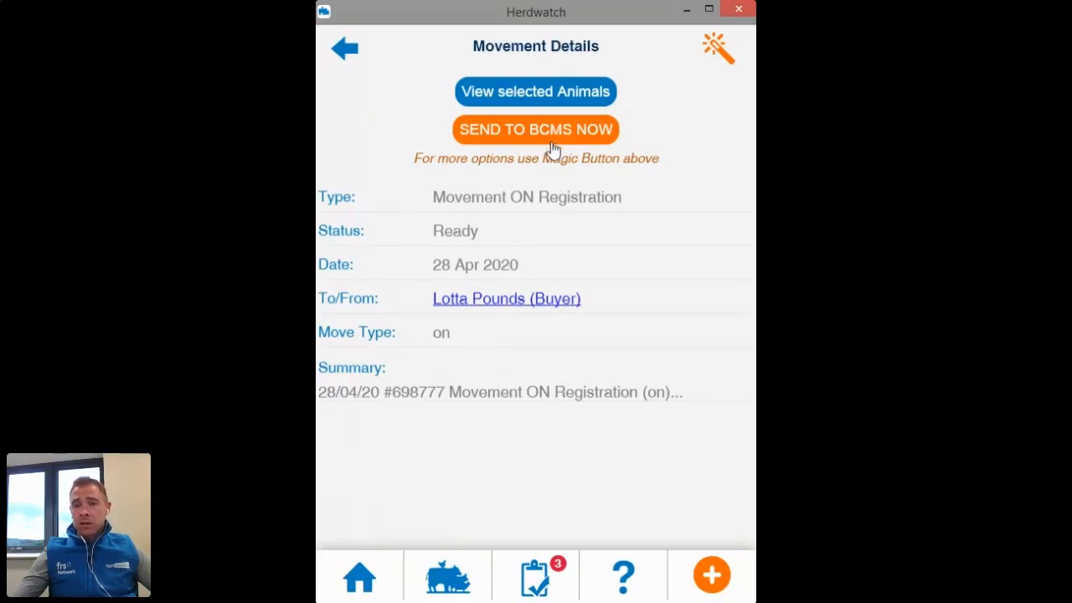
- Return to the home screen and start a new Movement OFF registration under compliance events
left_click(360, 578)
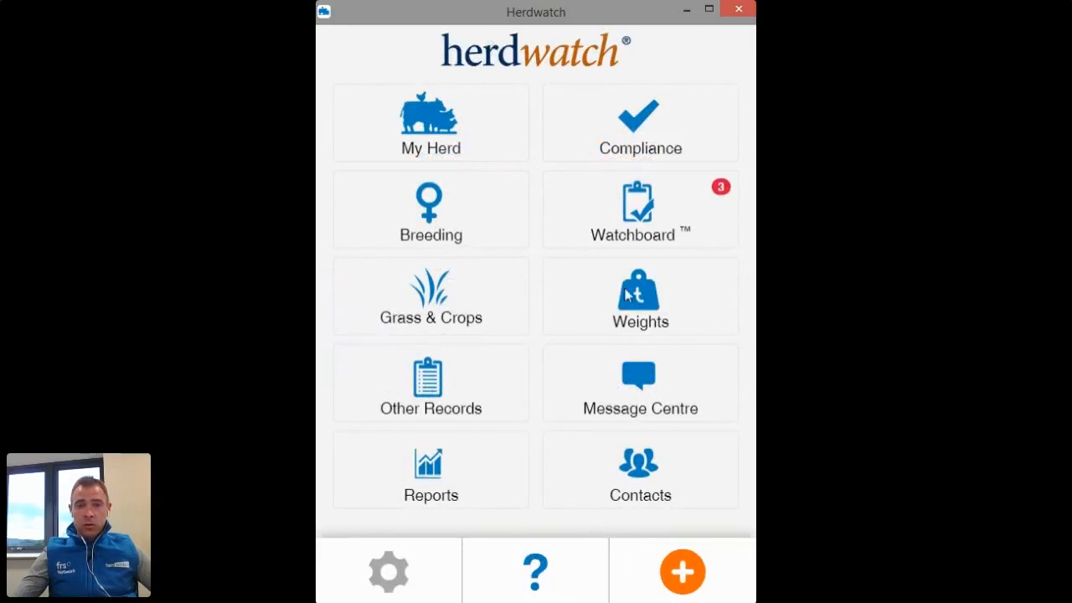
left_click(683, 572)
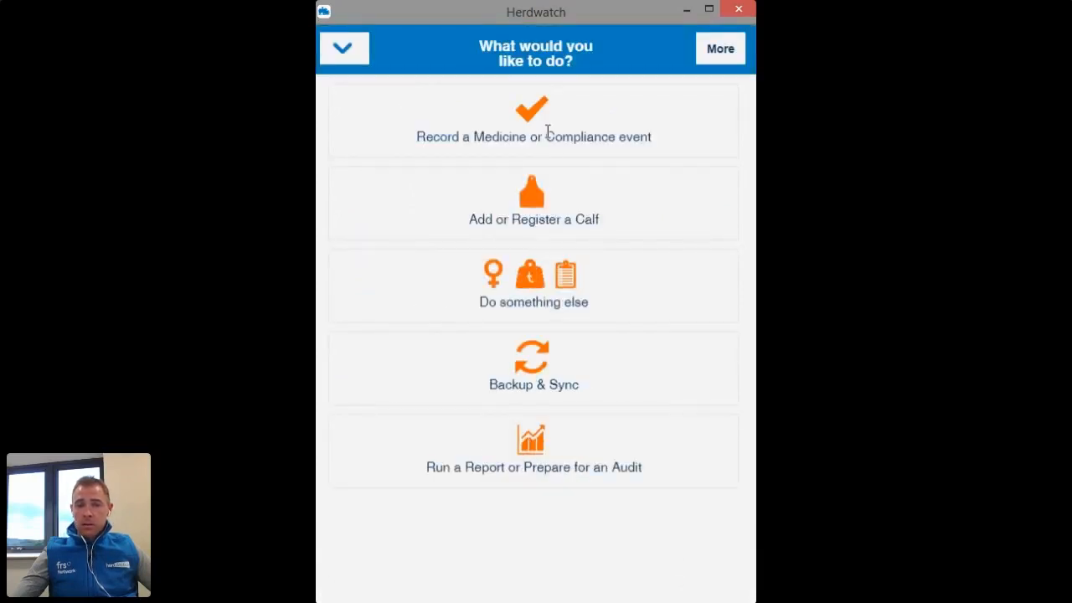
left_click(548, 134)
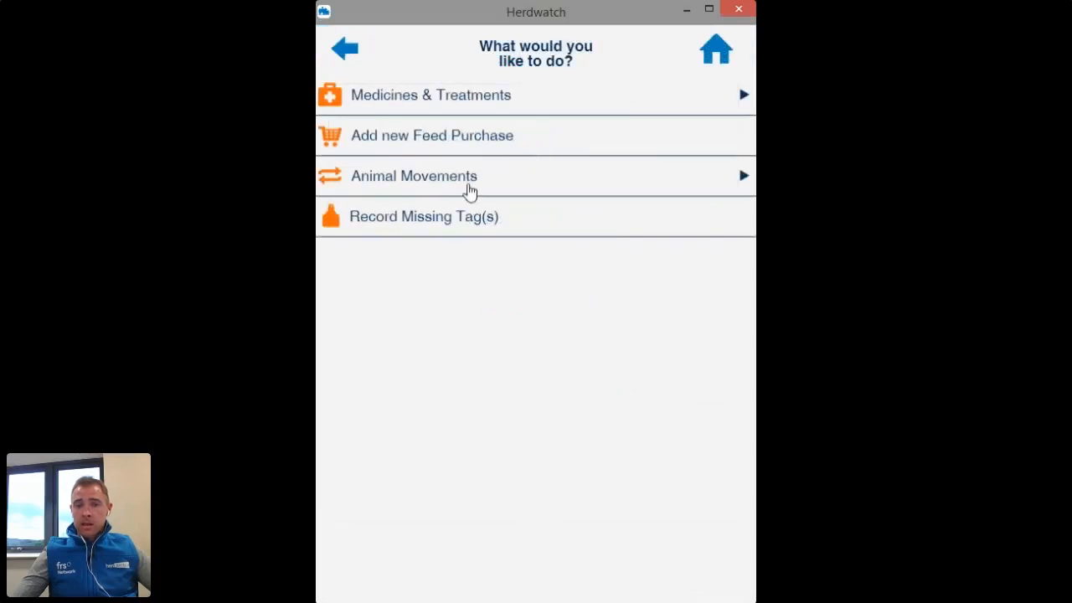
left_click(471, 192)
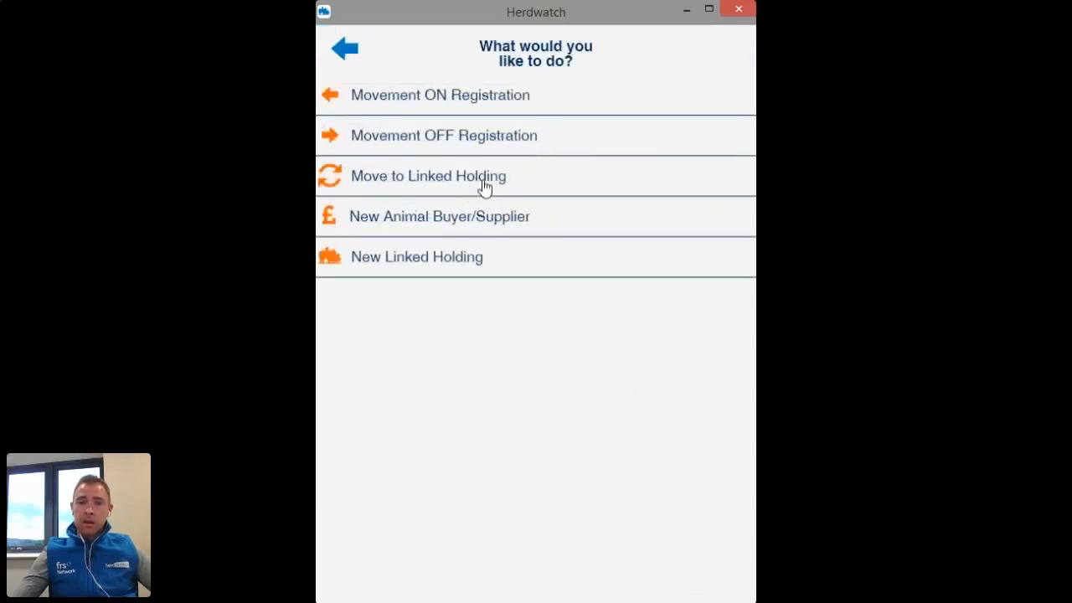
left_click(445, 147)
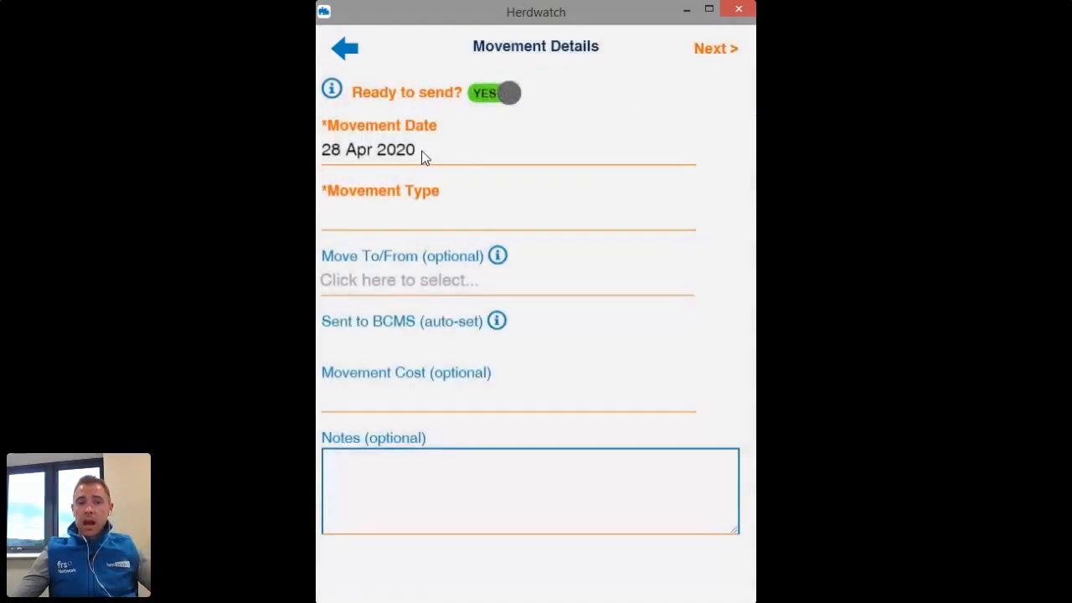
- Set the movement type to Off and proceed to the animal selection
left_click(393, 219)
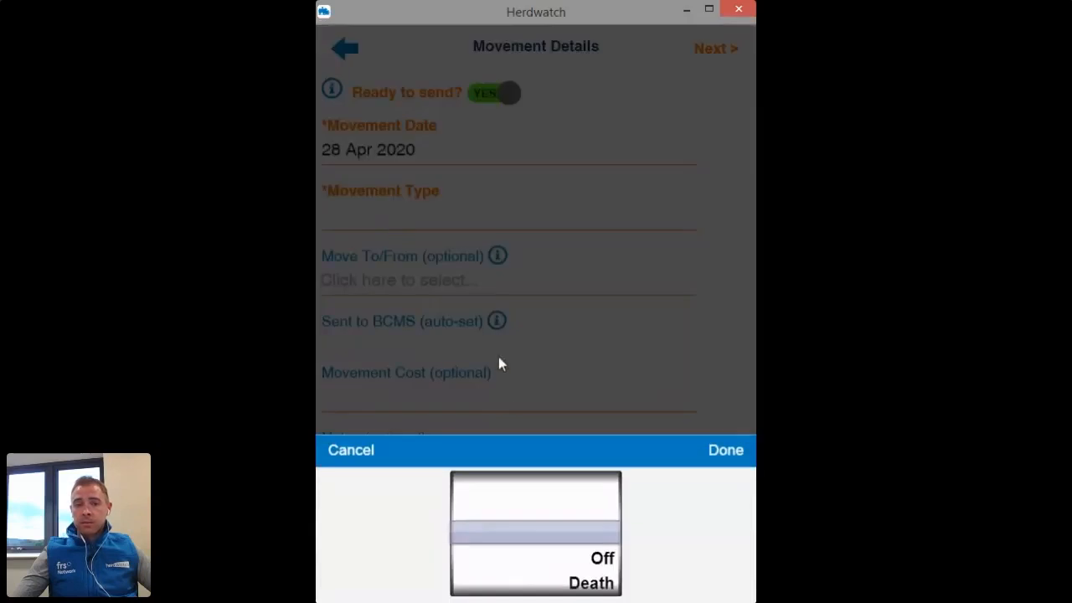
scroll(515, 519, "down", 1)
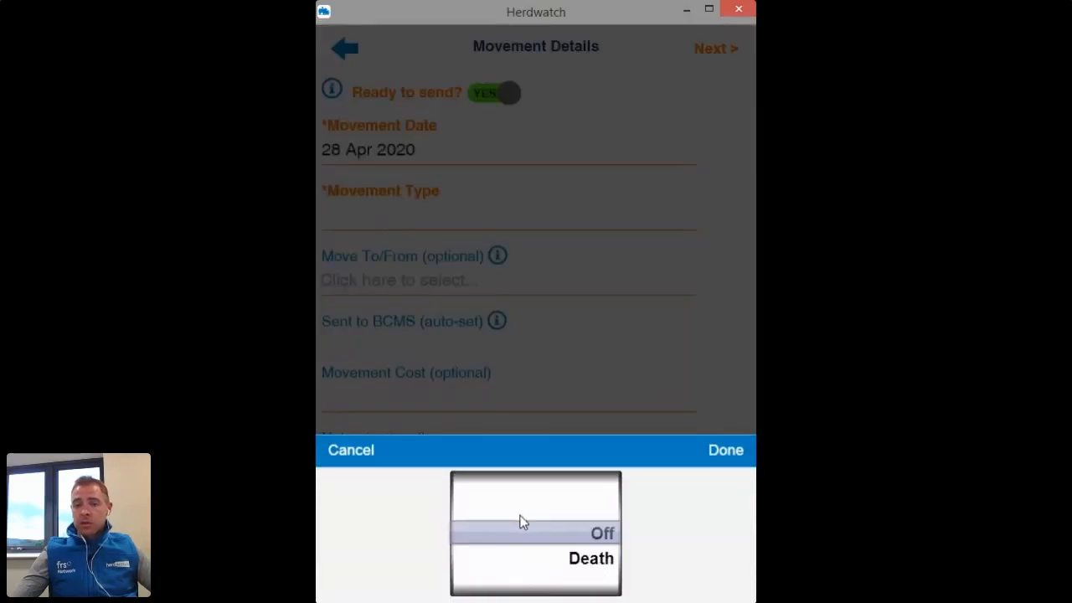
scroll(520, 522, "down", 1)
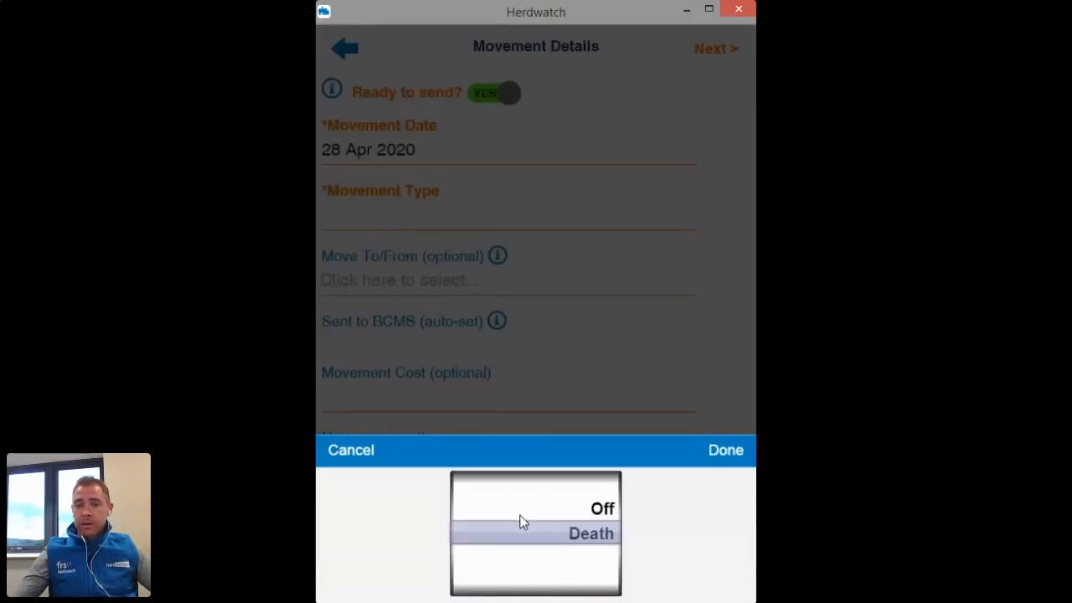
scroll(520, 523, "up", 1)
left_click(722, 452)
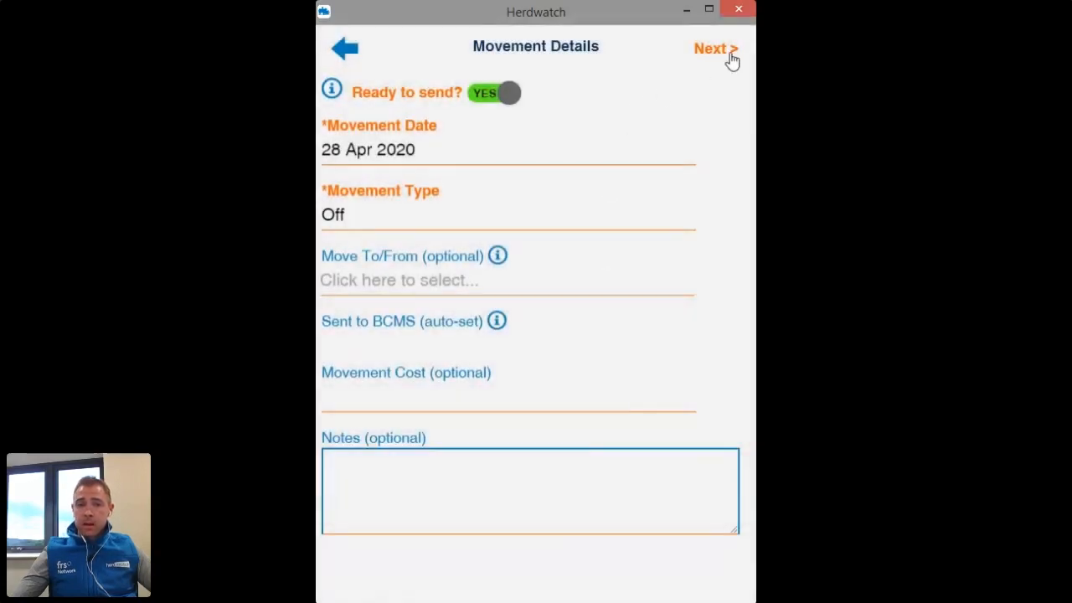
left_click(729, 52)
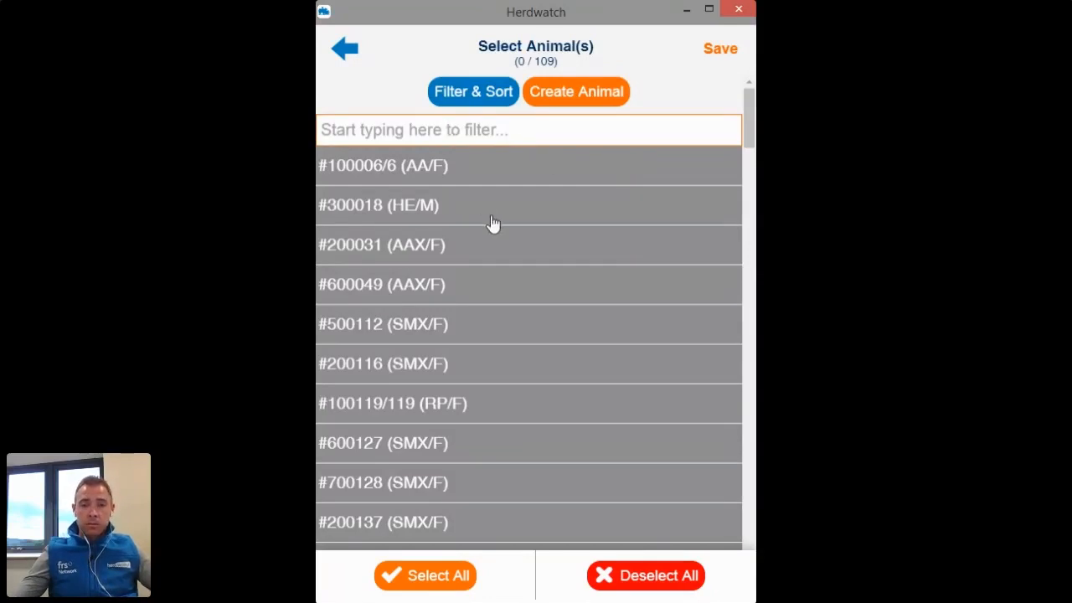
- Filter the animals by 00137, select #200137 (SMX/F), and save the Movement OFF registration
scroll(493, 226, "down", 1)
scroll(492, 230, "down", 2)
scroll(493, 232, "up", 3)
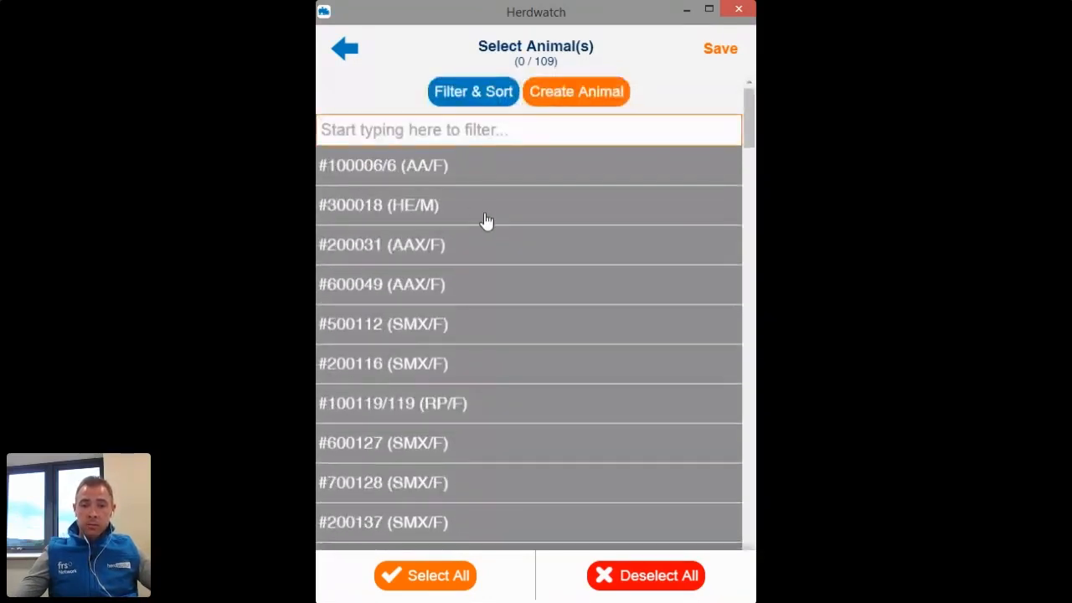
left_click(426, 131)
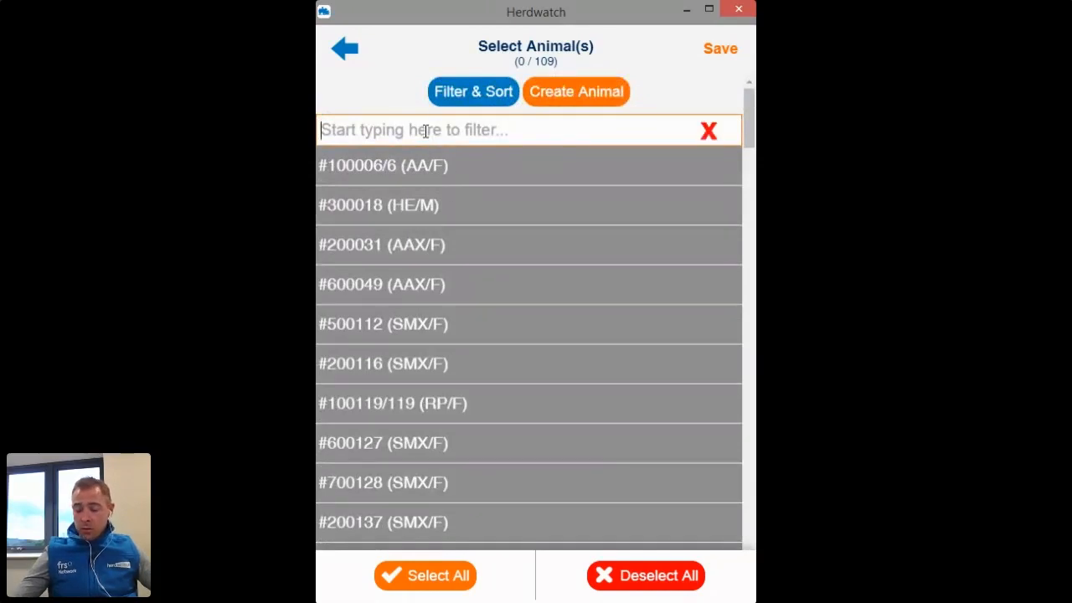
type("0013")
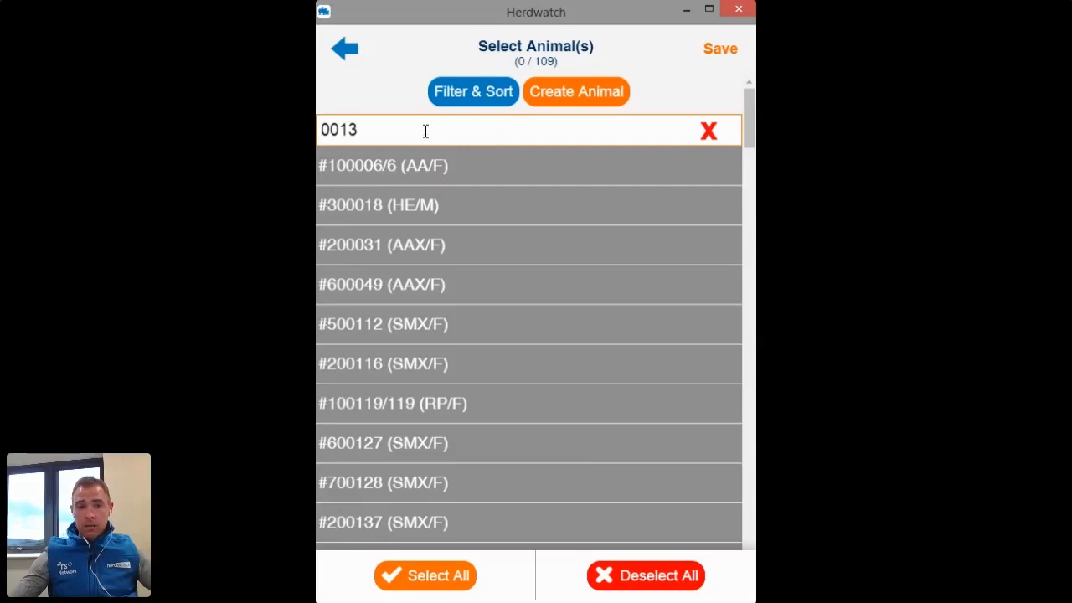
type("7")
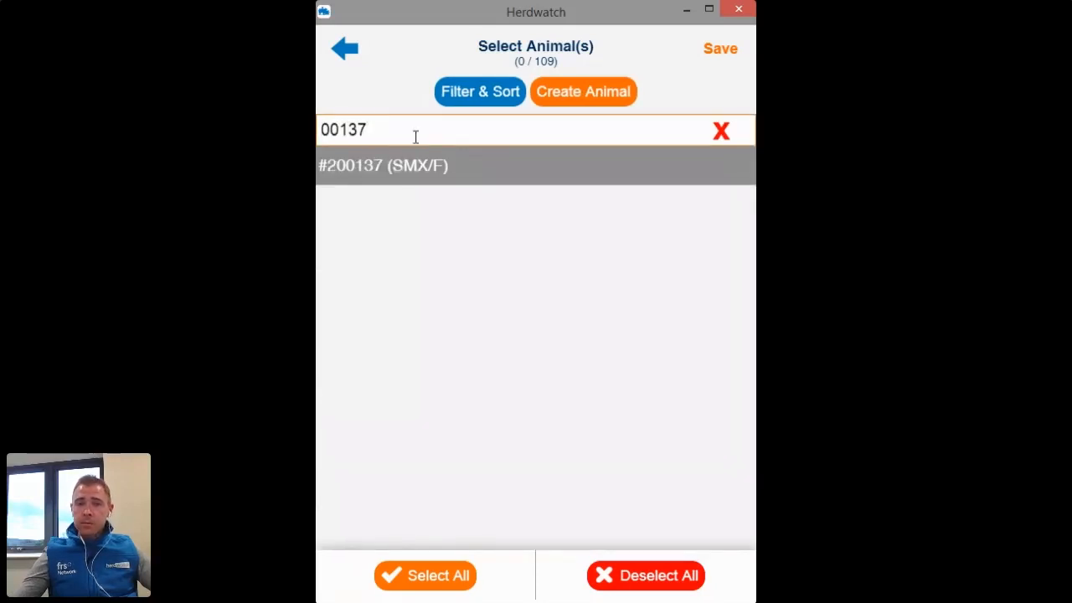
left_click(421, 180)
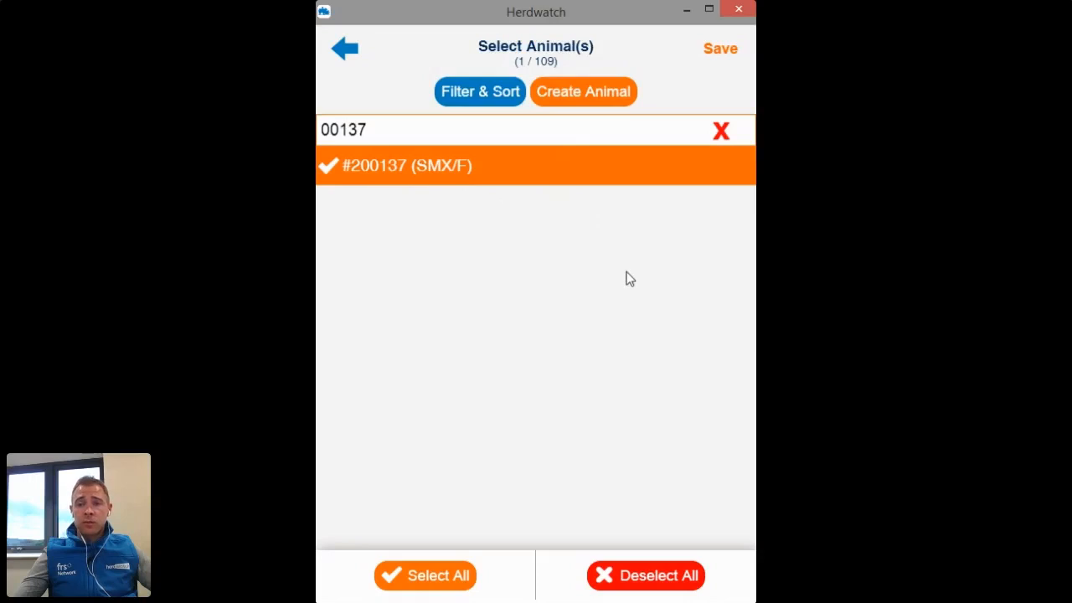
left_click(720, 57)
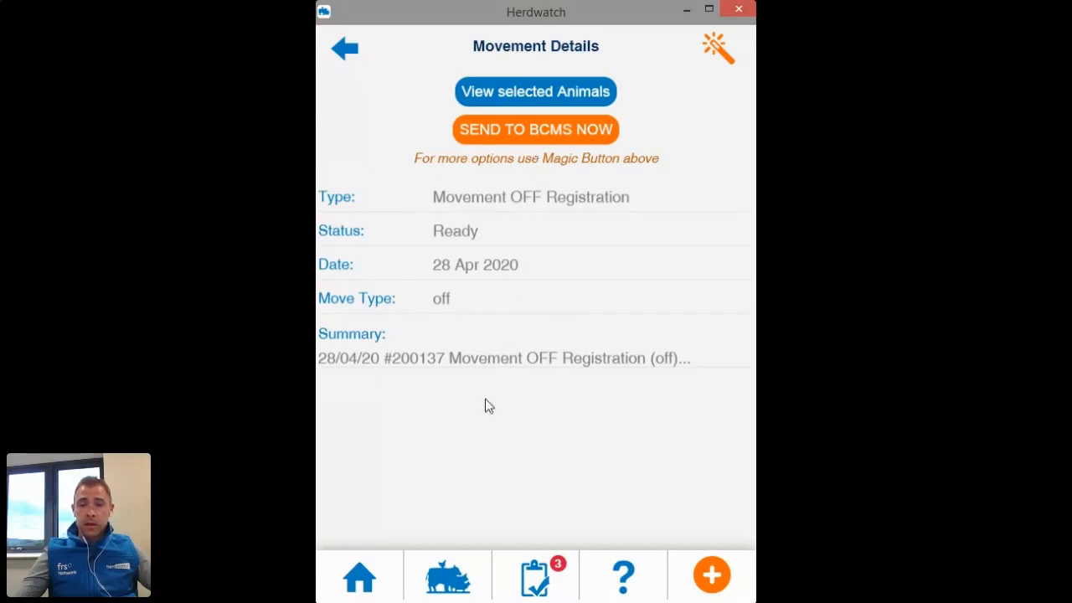
- Return to the home screen and open the option to add or register a calf
left_click(362, 580)
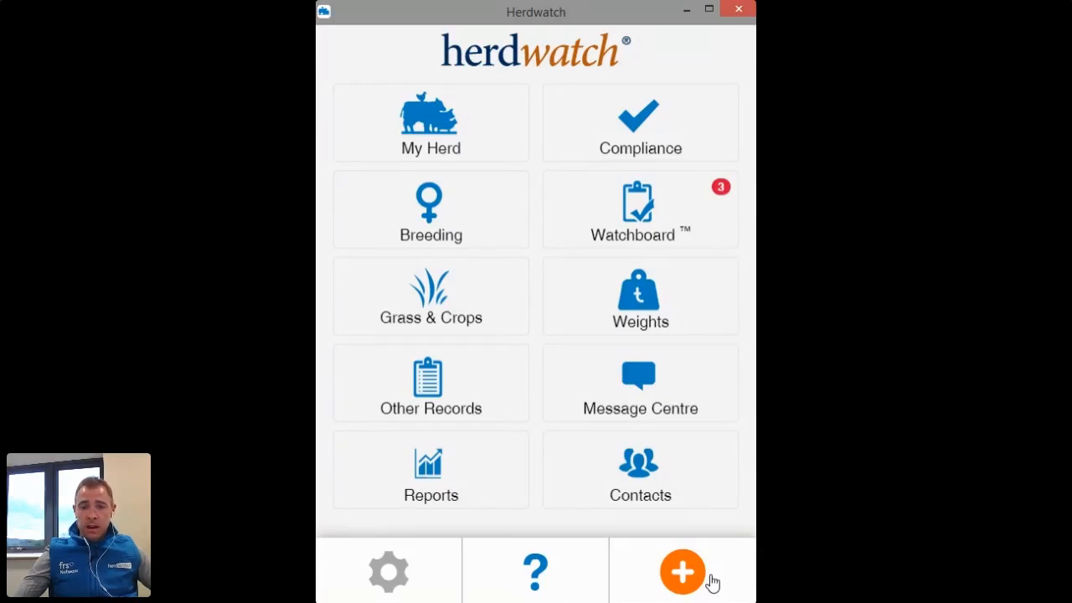
left_click(683, 573)
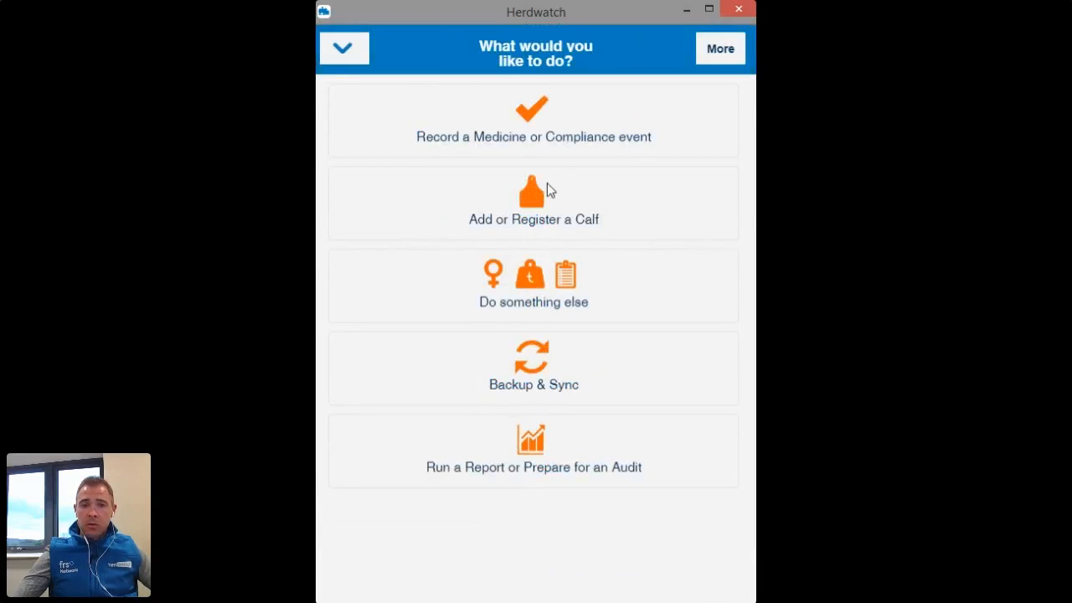
left_click(549, 189)
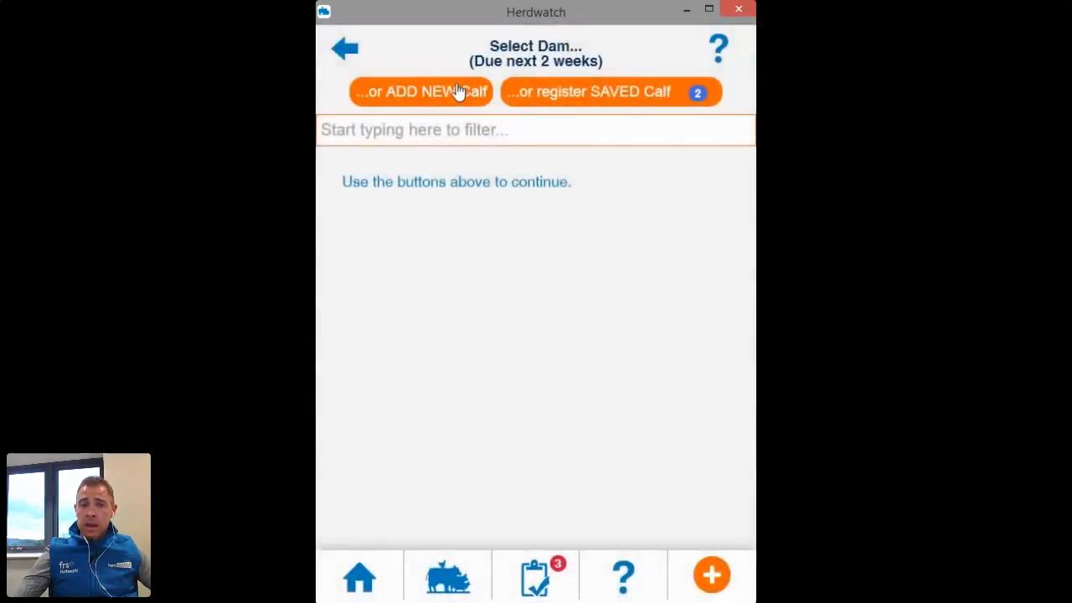
- Start a new female calf record and find 0049 to choose #600049 (AAX/F) as its dam
left_click(457, 91)
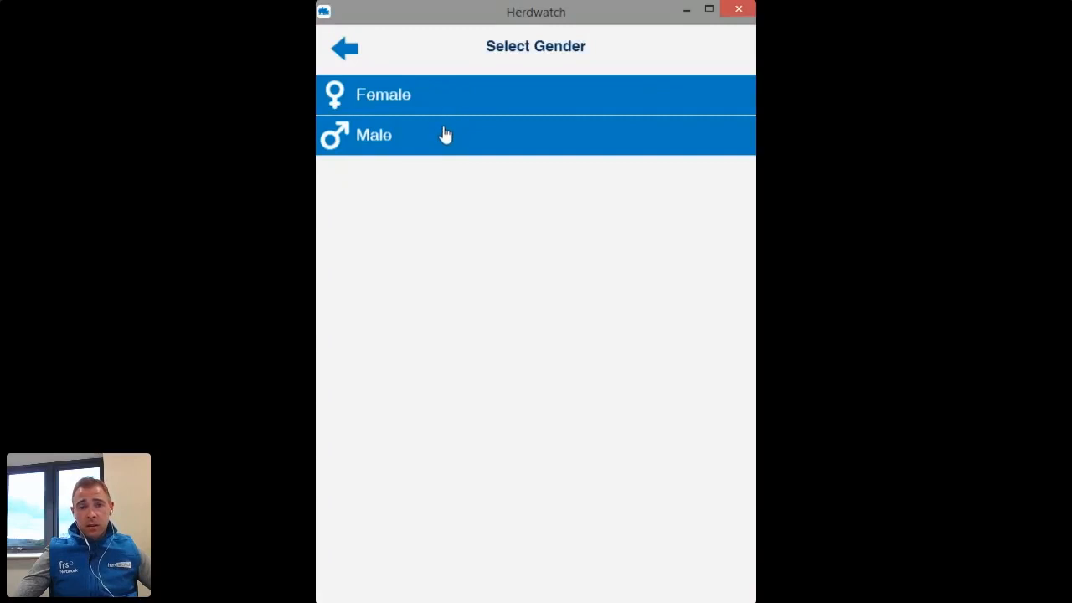
left_click(444, 102)
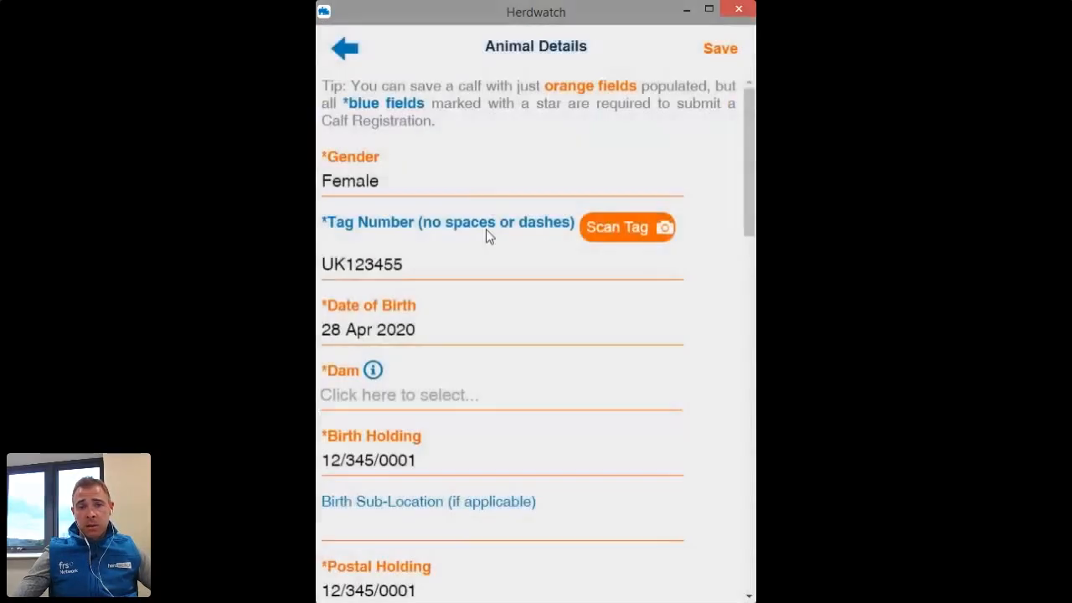
left_click(413, 264)
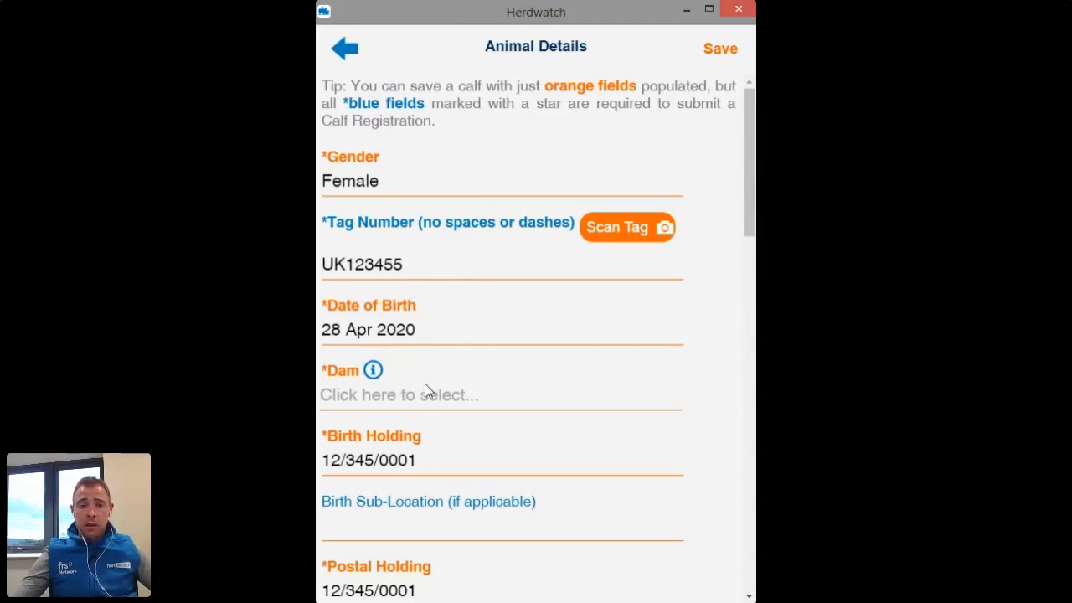
left_click(408, 406)
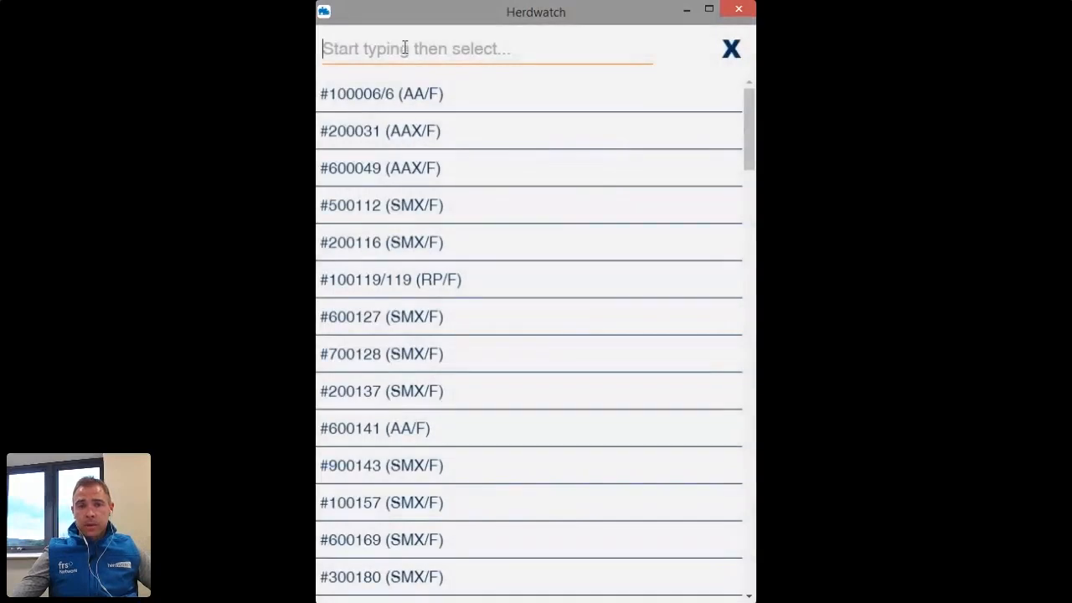
type("0049")
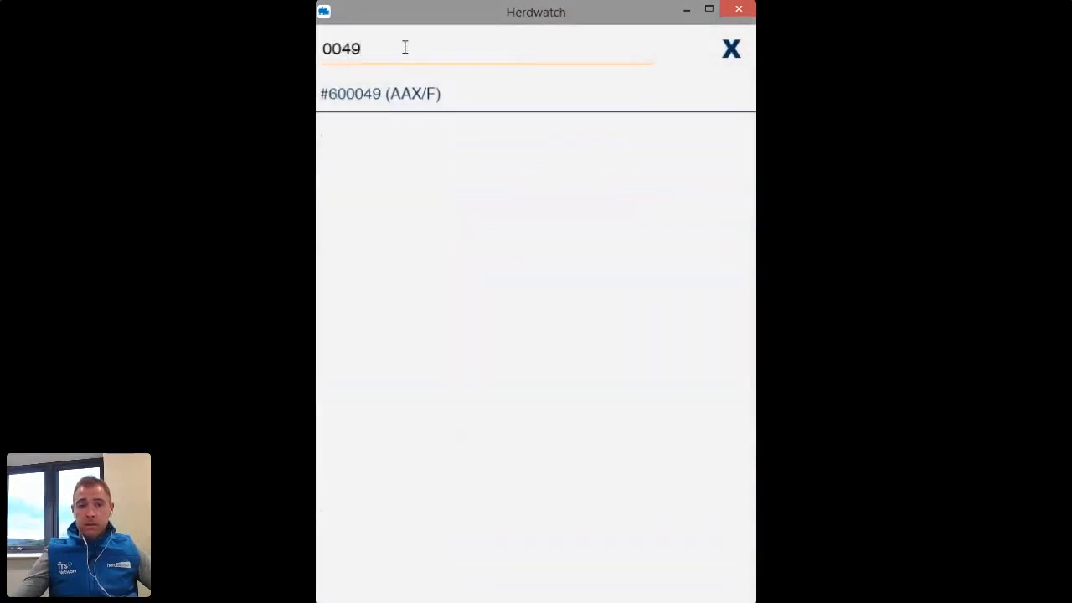
left_click(394, 109)
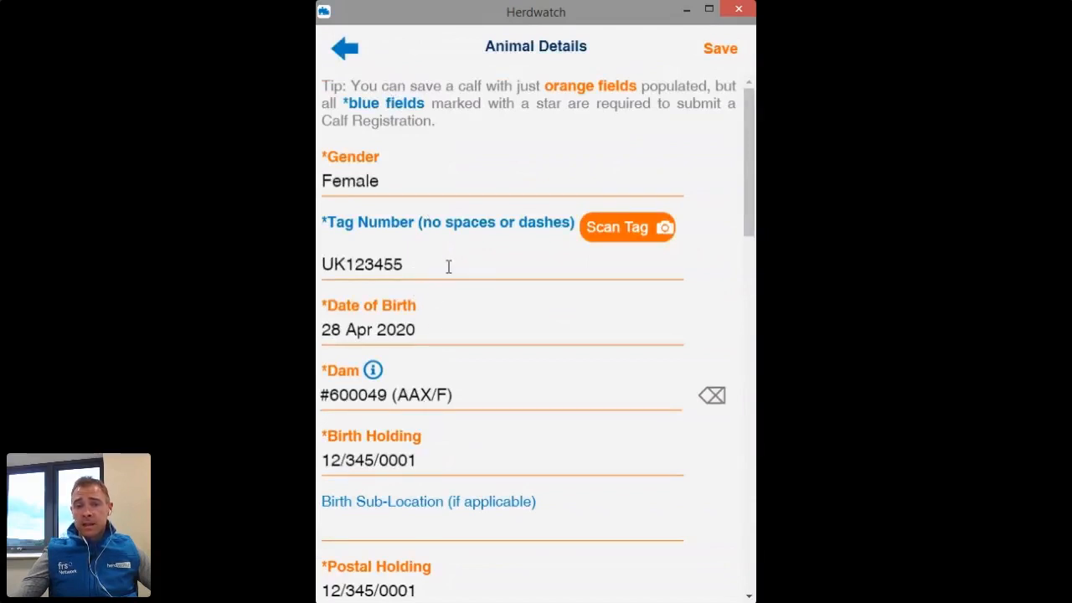
- Set the calf's Stillborn field to Abortion, and go back to the dam selection without saving the record
scroll(469, 268, "down", 5)
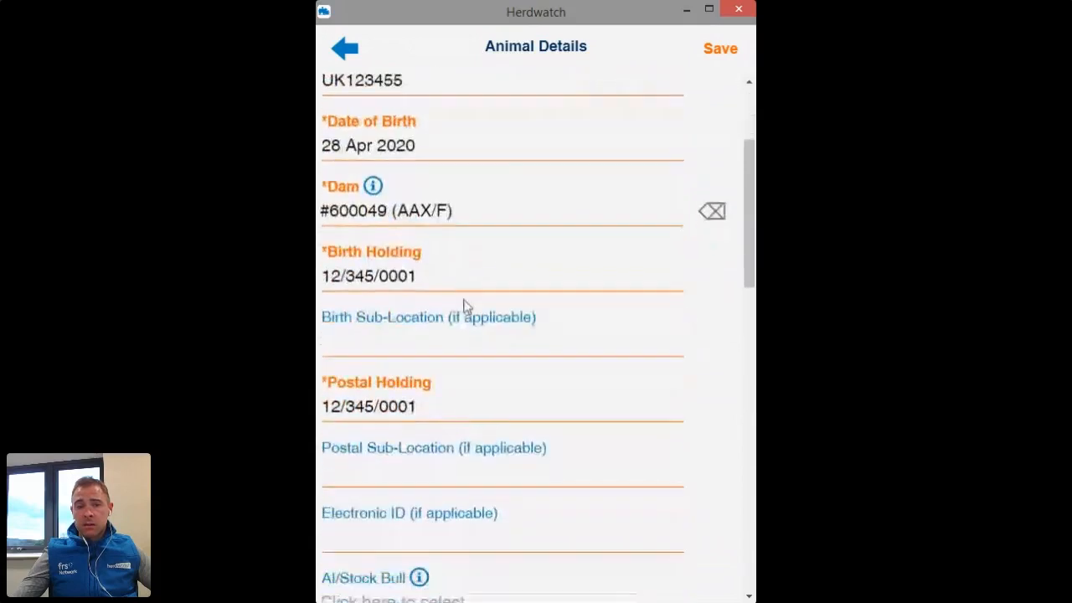
scroll(467, 310, "down", 4)
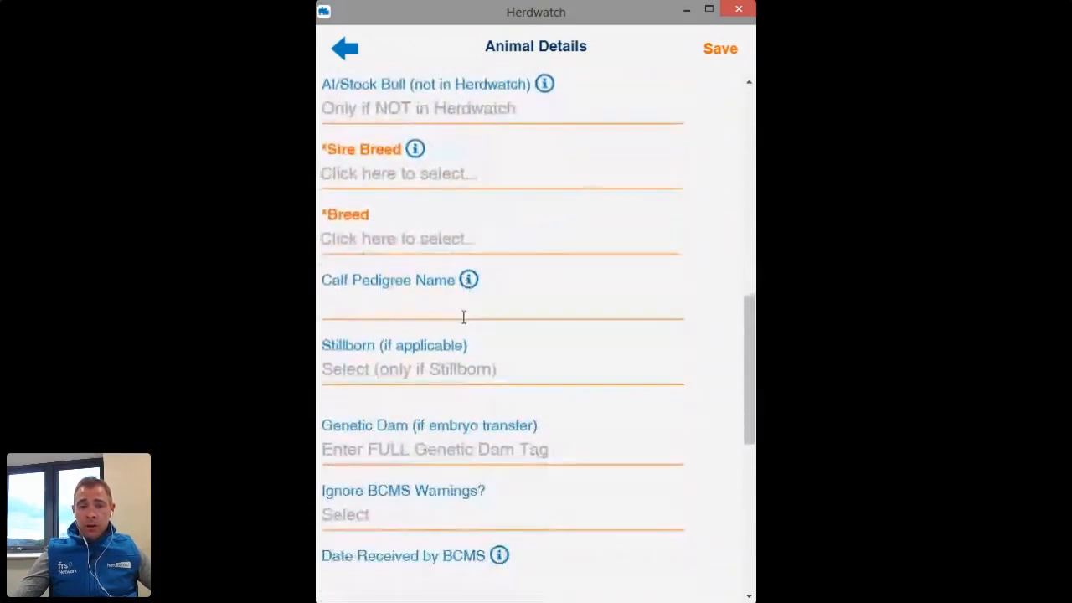
left_click(368, 376)
scroll(538, 514, "down", 1)
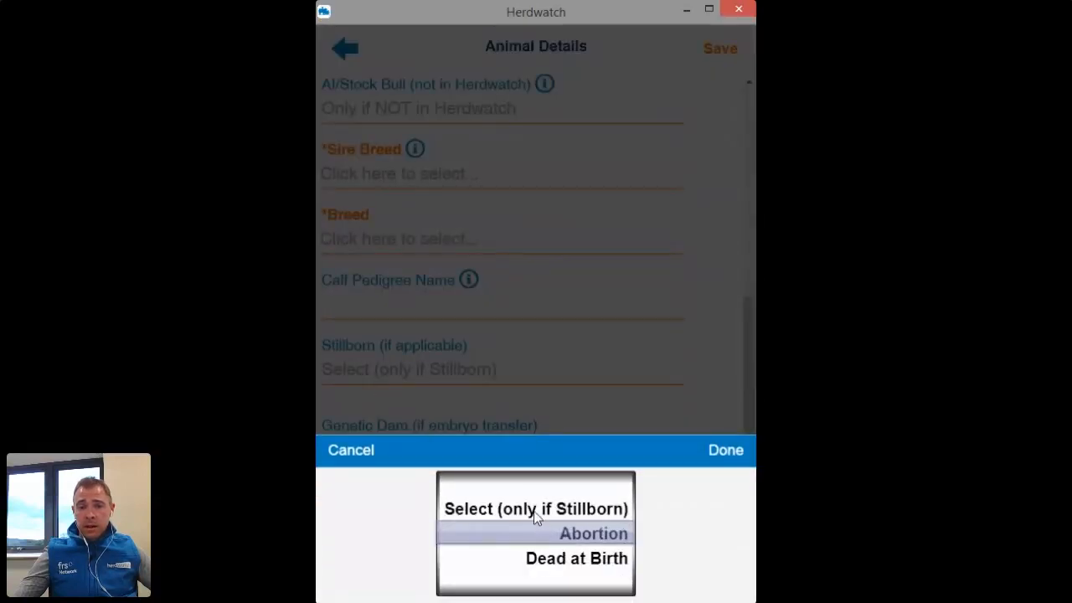
scroll(559, 544, "down", 1)
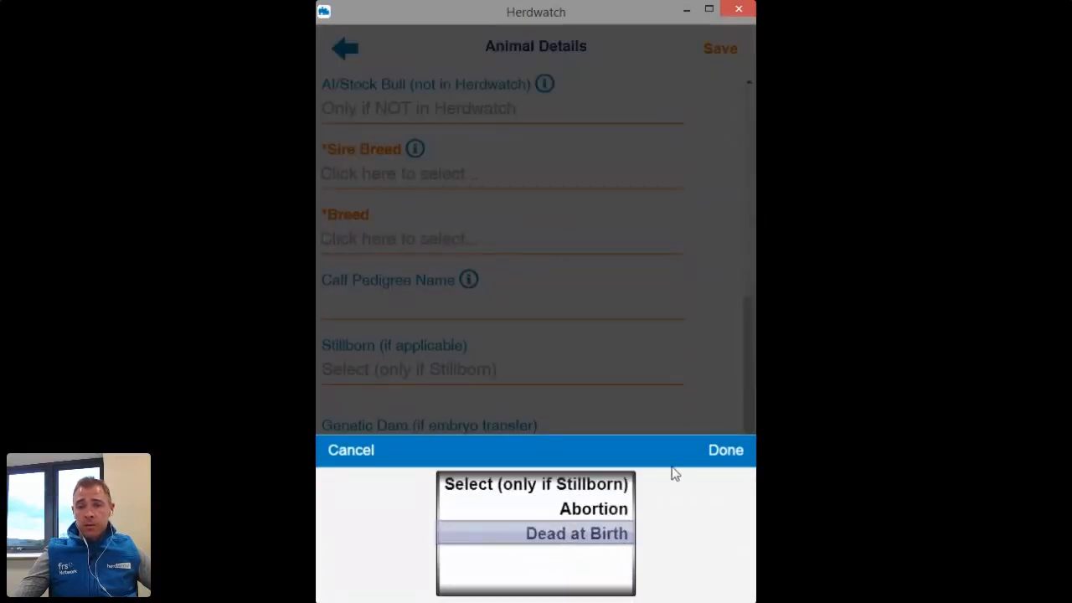
scroll(616, 498, "up", 1)
left_click(707, 453)
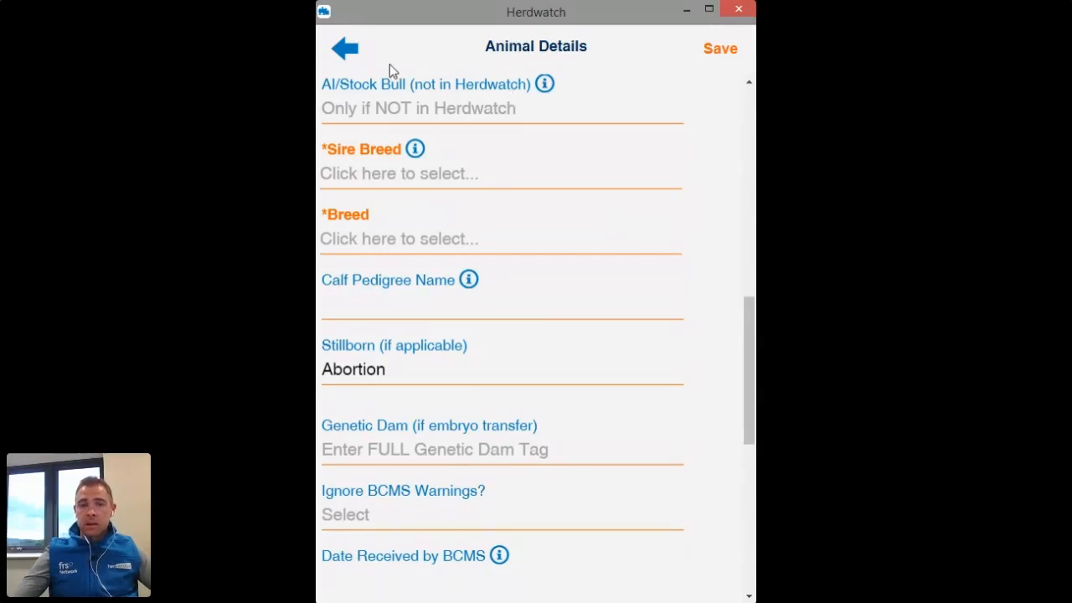
left_click(360, 55)
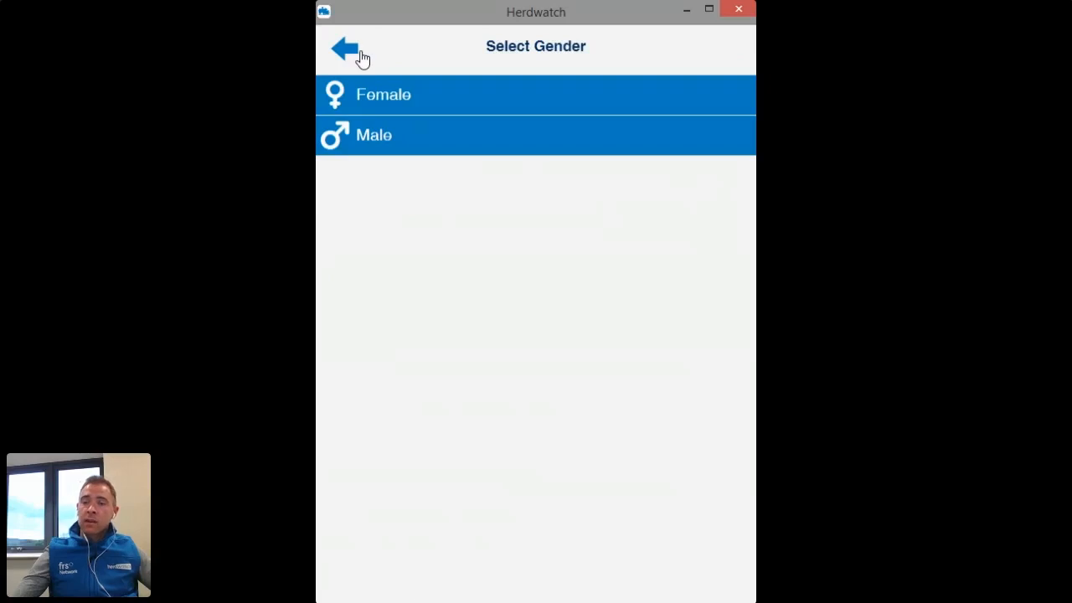
left_click(360, 55)
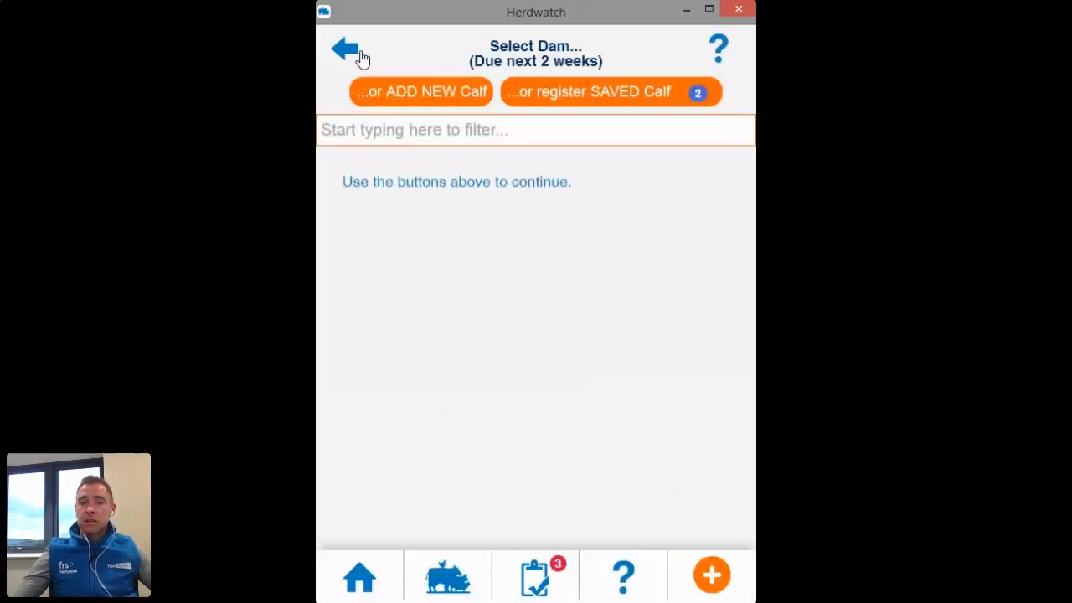
- View the herd's moved-out animals, and remove the filter before returning to the home screen
left_click(375, 586)
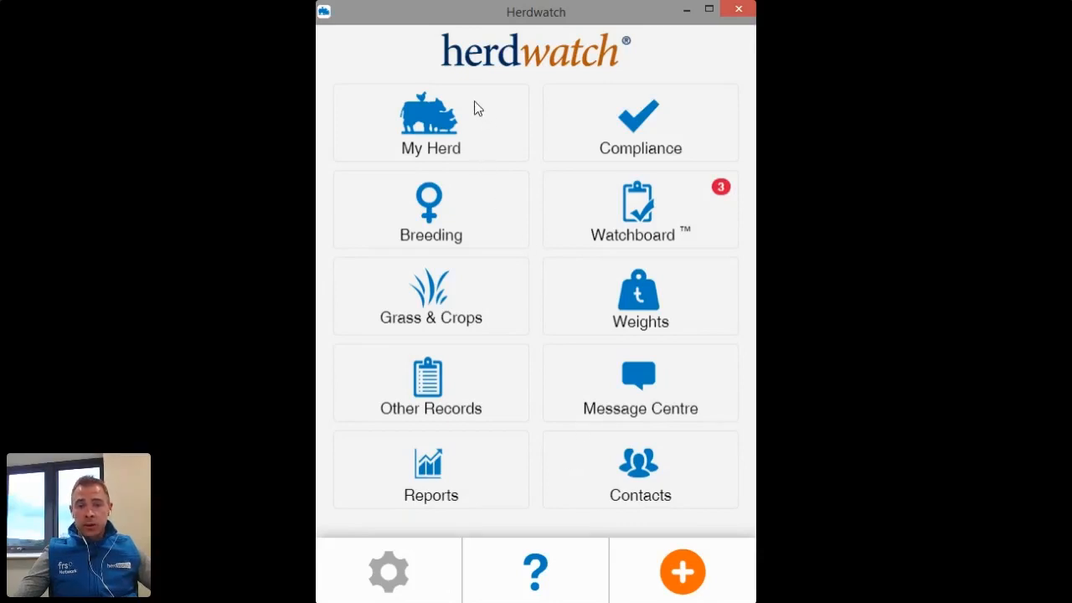
left_click(426, 121)
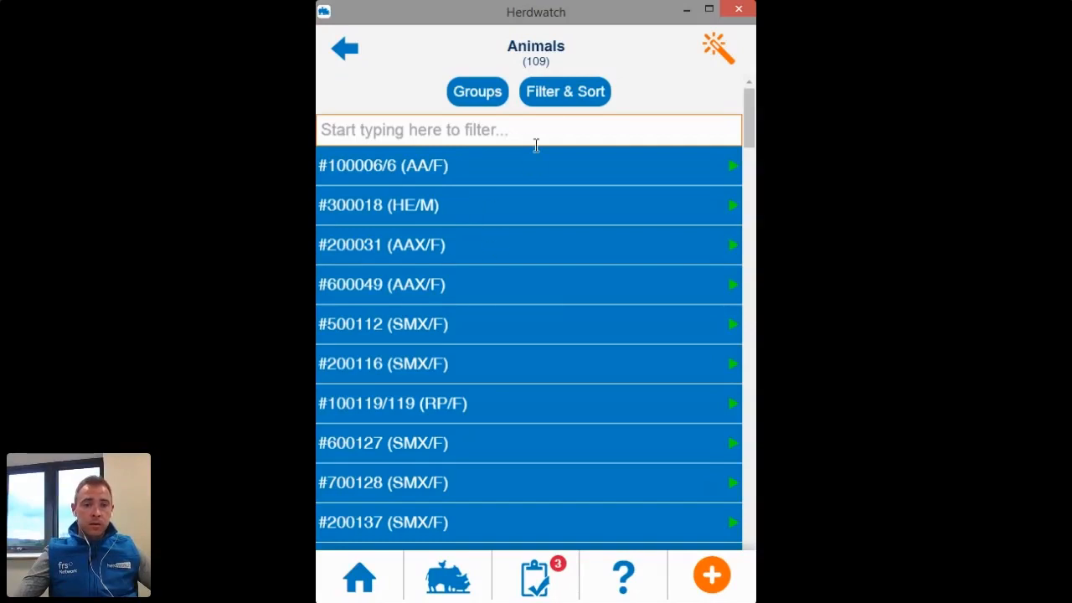
left_click(560, 104)
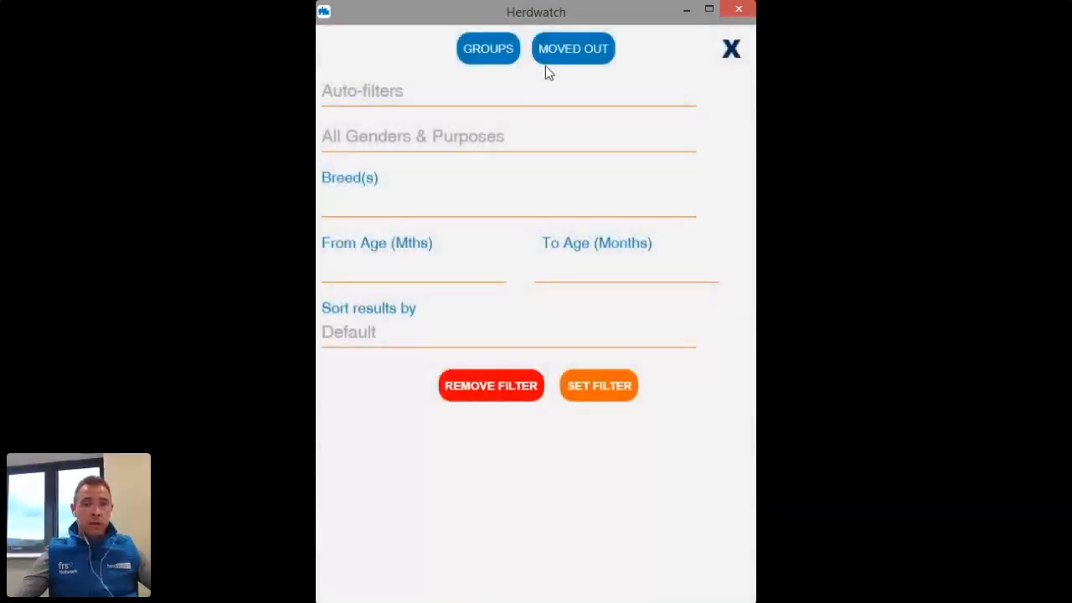
left_click(562, 55)
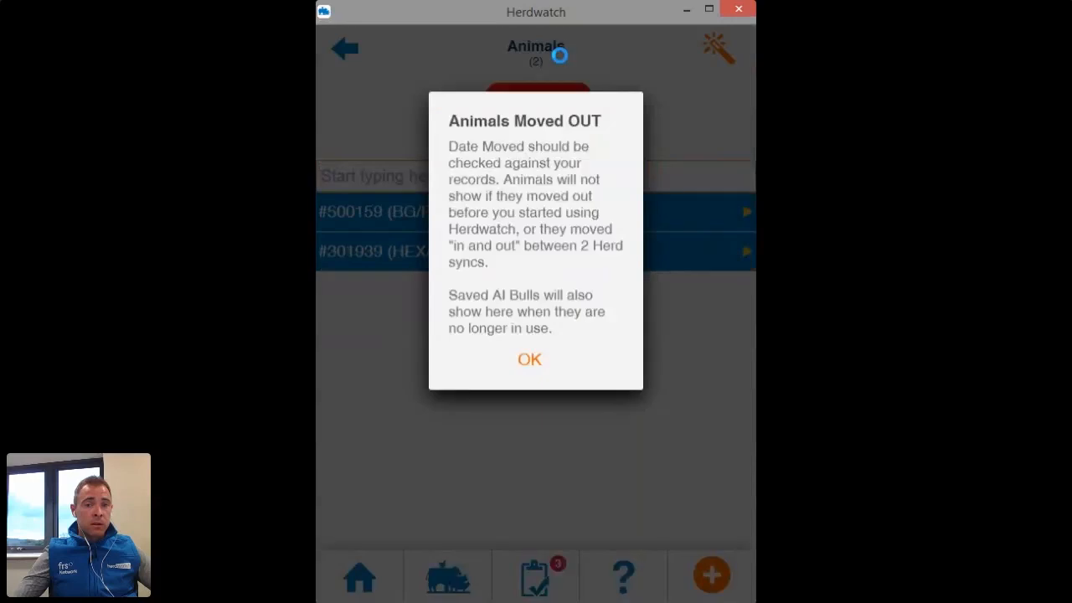
left_click(530, 360)
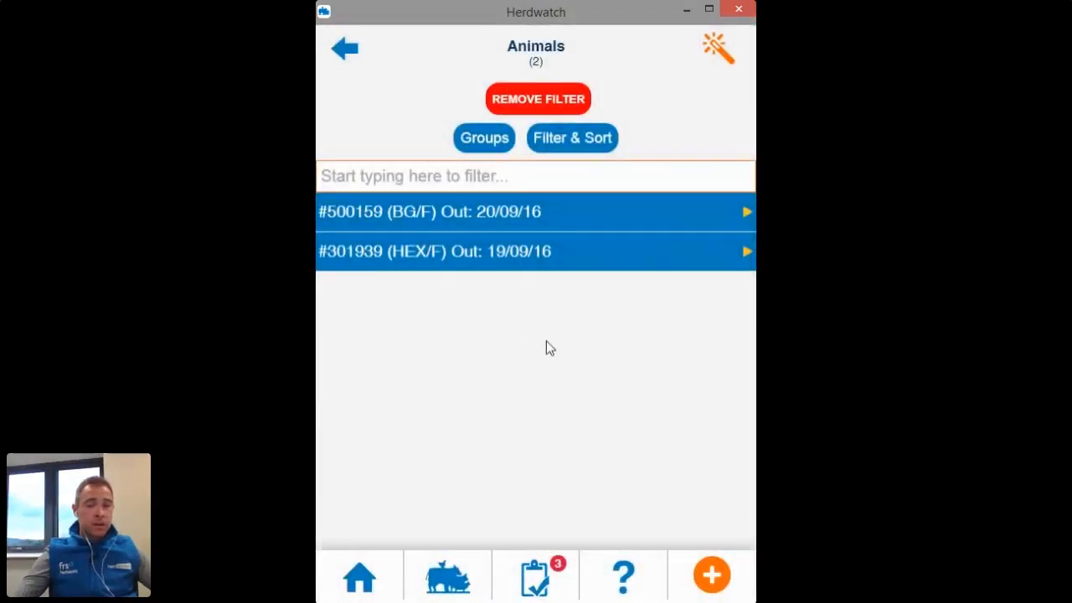
left_click(522, 102)
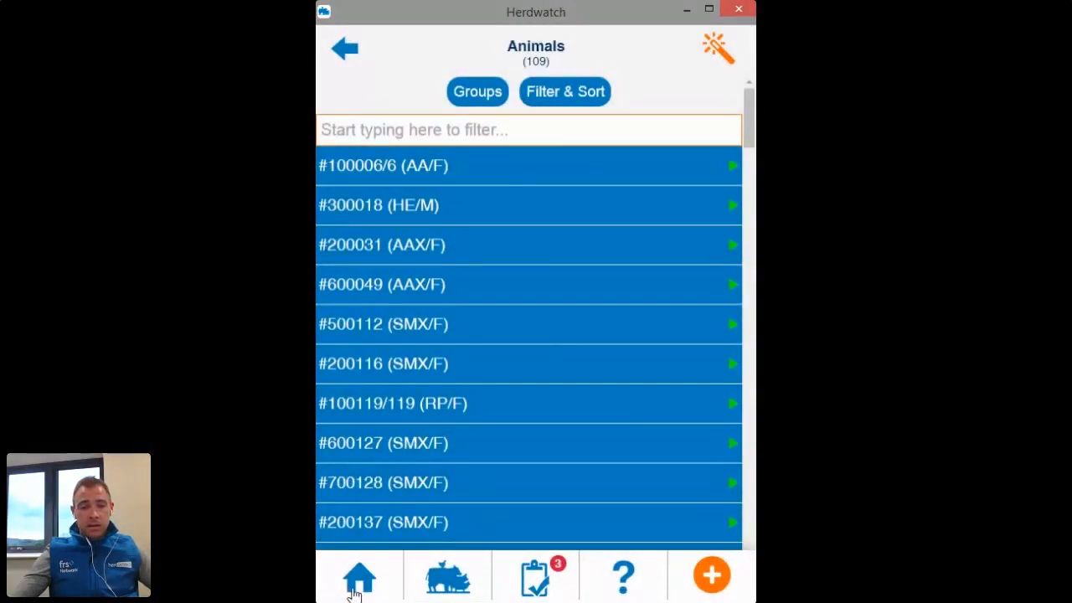
left_click(362, 586)
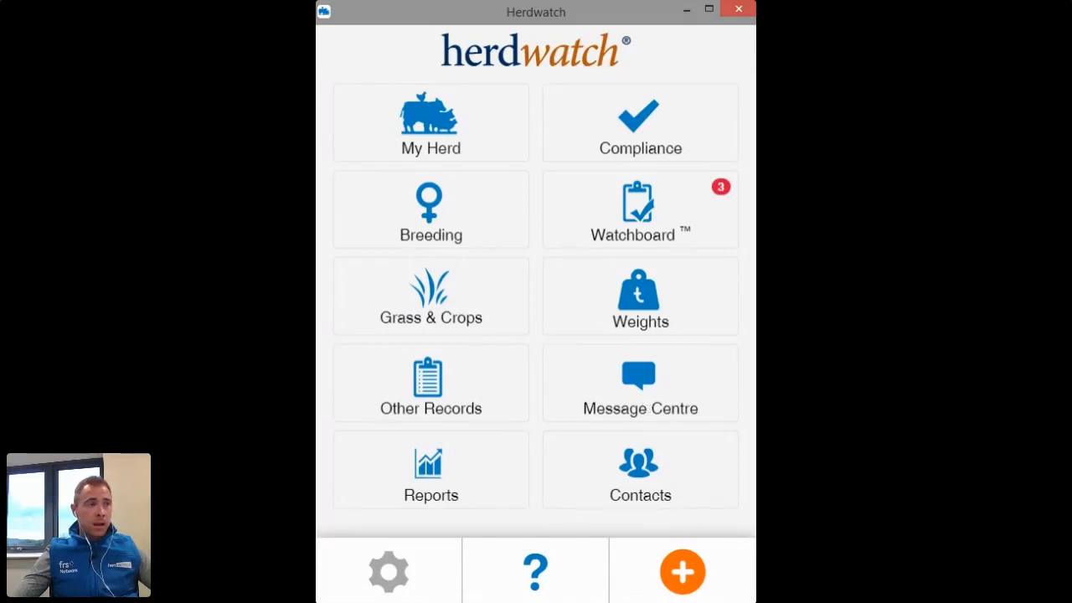
- Minimize the Herdwatch app and bring up the Contact us options on the herdwatch.co.uk website in the browser
left_click(688, 10)
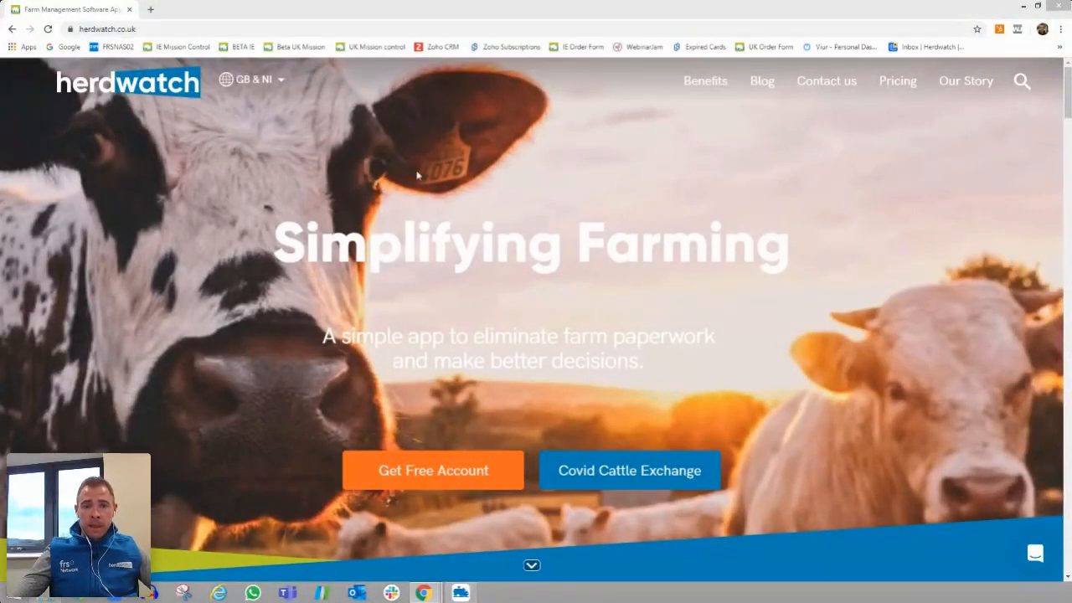
mouse_move(814, 101)
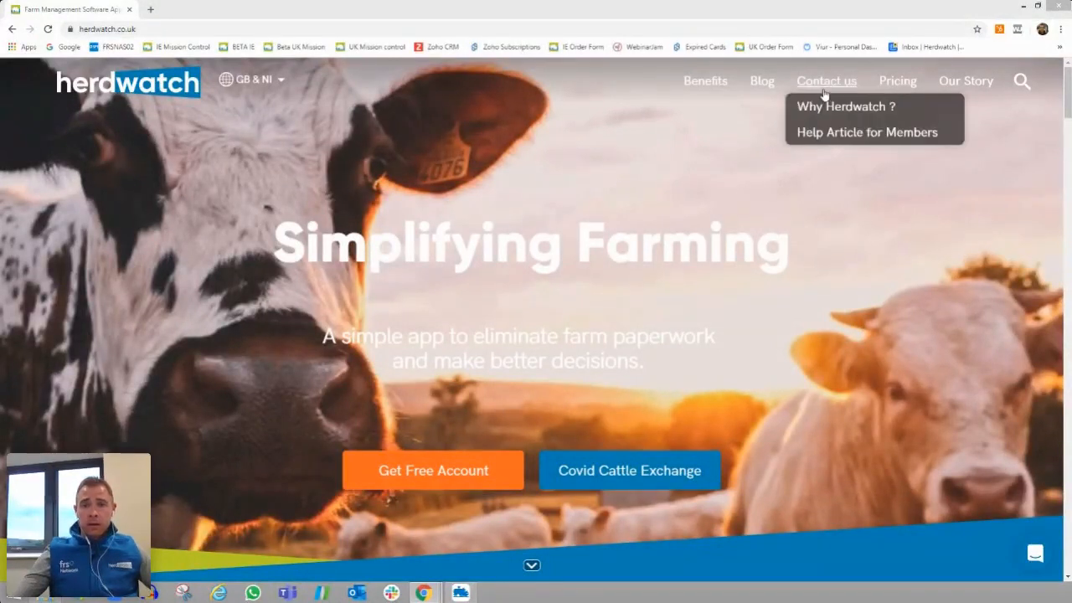